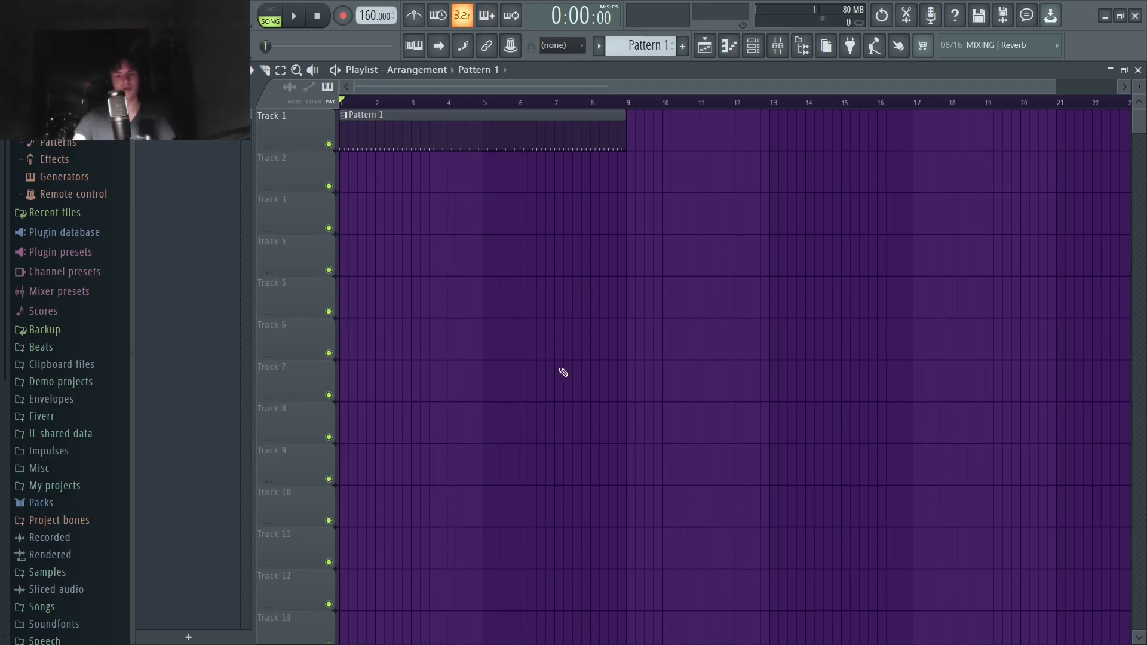
Step: Examine the PoiZone chord and top-melody notes in the piano roll and play the pattern through
{"action": "key", "text": "F7"}
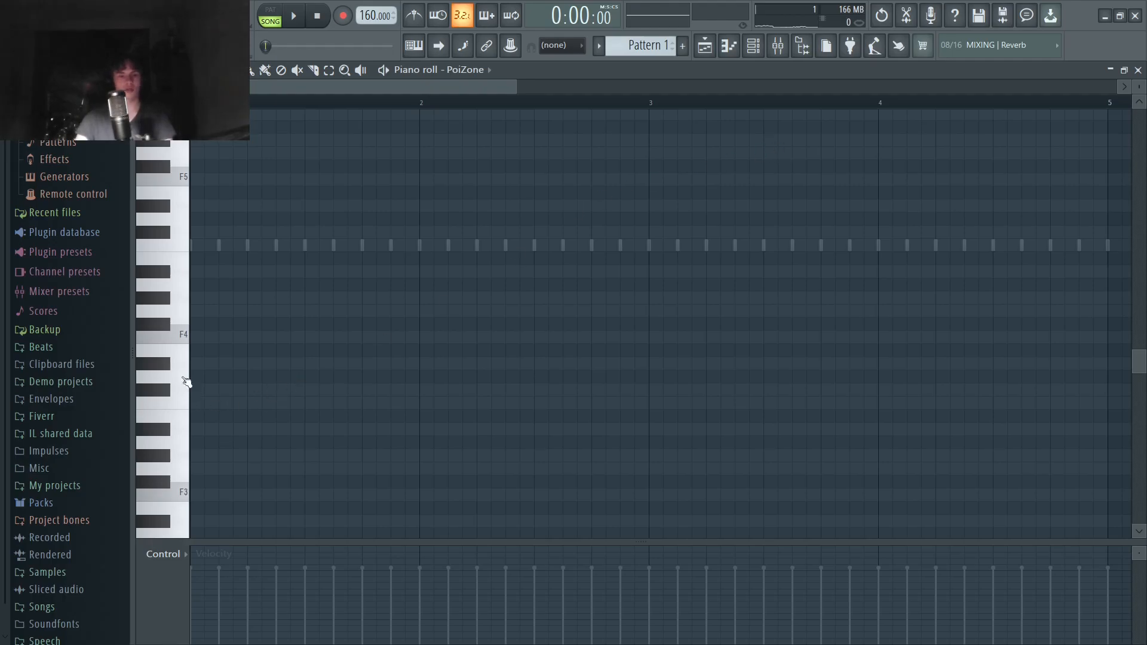
{"action": "left_click", "coordinate": [185, 333]}
{"action": "left_click_drag", "start_coordinate": [187, 333], "coordinate": [188, 263]}
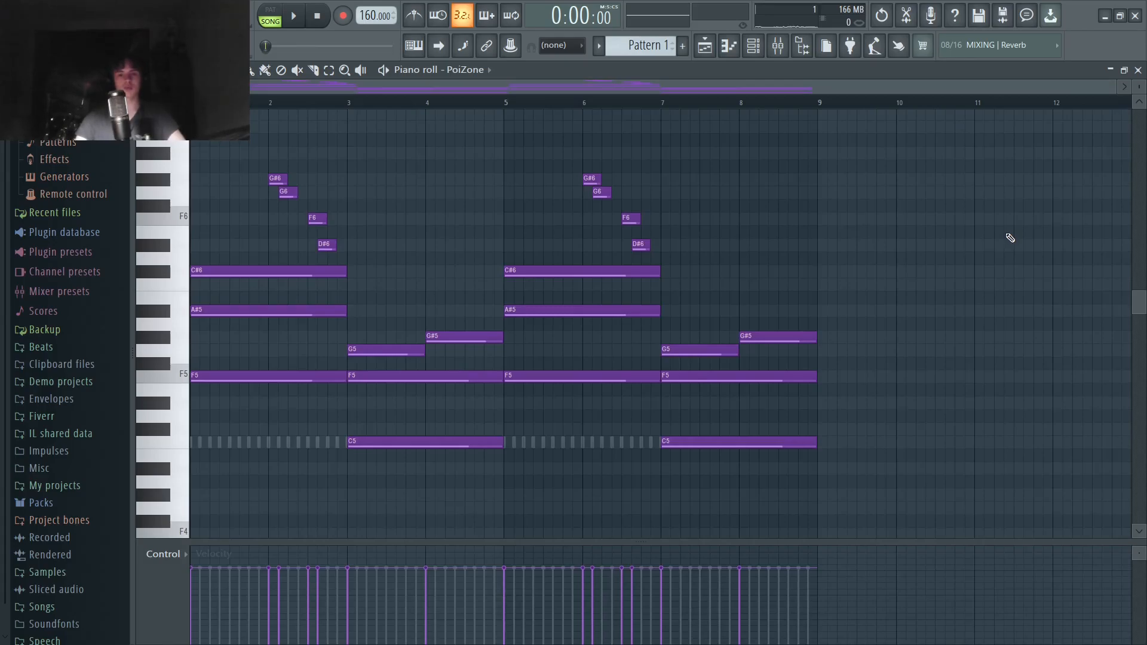
{"action": "left_click_drag", "start_coordinate": [374, 251], "coordinate": [267, 173]}
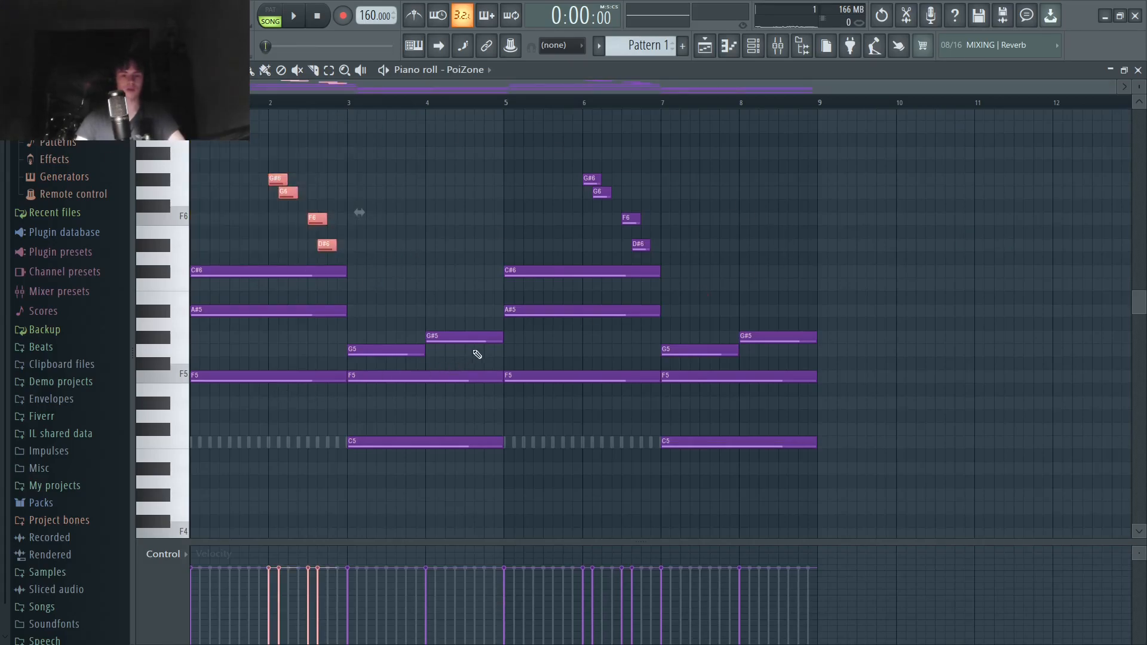
{"action": "left_click", "coordinate": [470, 358]}
{"action": "left_click", "coordinate": [293, 17]}
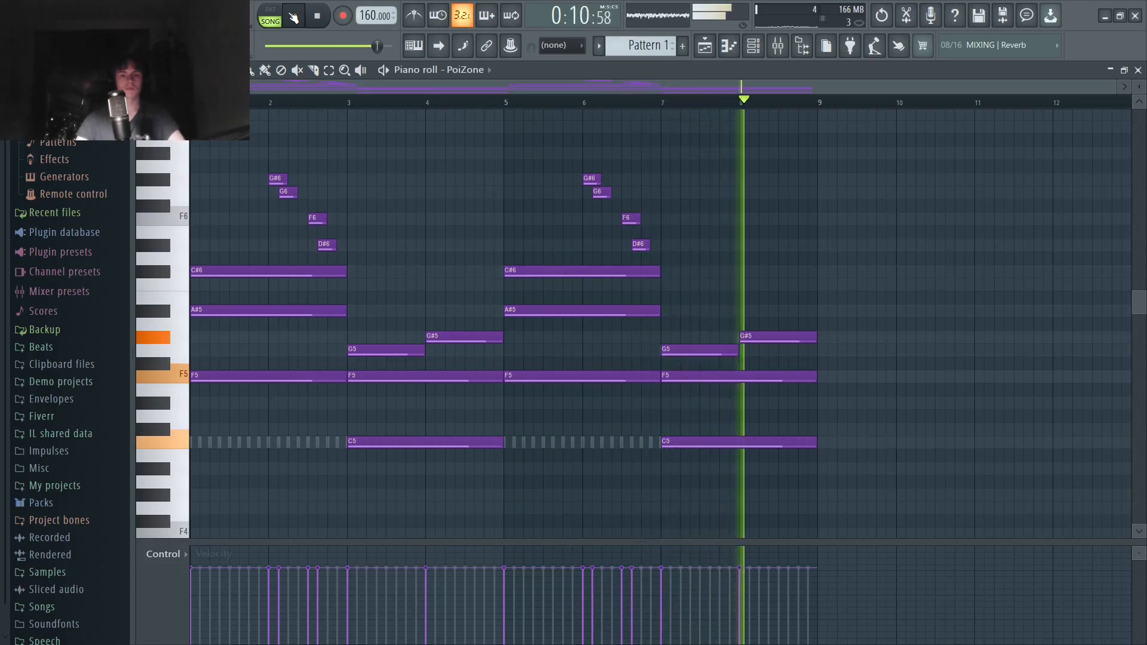
{"action": "key", "text": "space"}
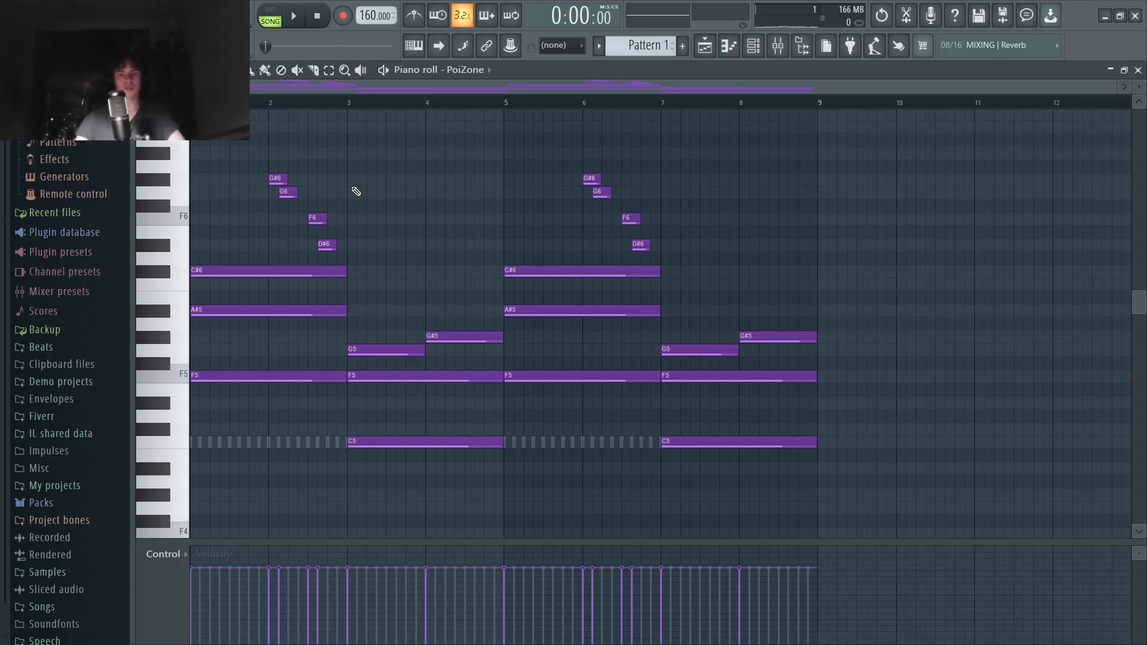
Step: Inspect the PoiZone mixer track's effects: Fruity Love Philter, Fruity parametric EQ 2, FIN-MICRO and OTT
{"action": "left_click", "coordinate": [776, 46]}
{"action": "left_click", "coordinate": [889, 117]}
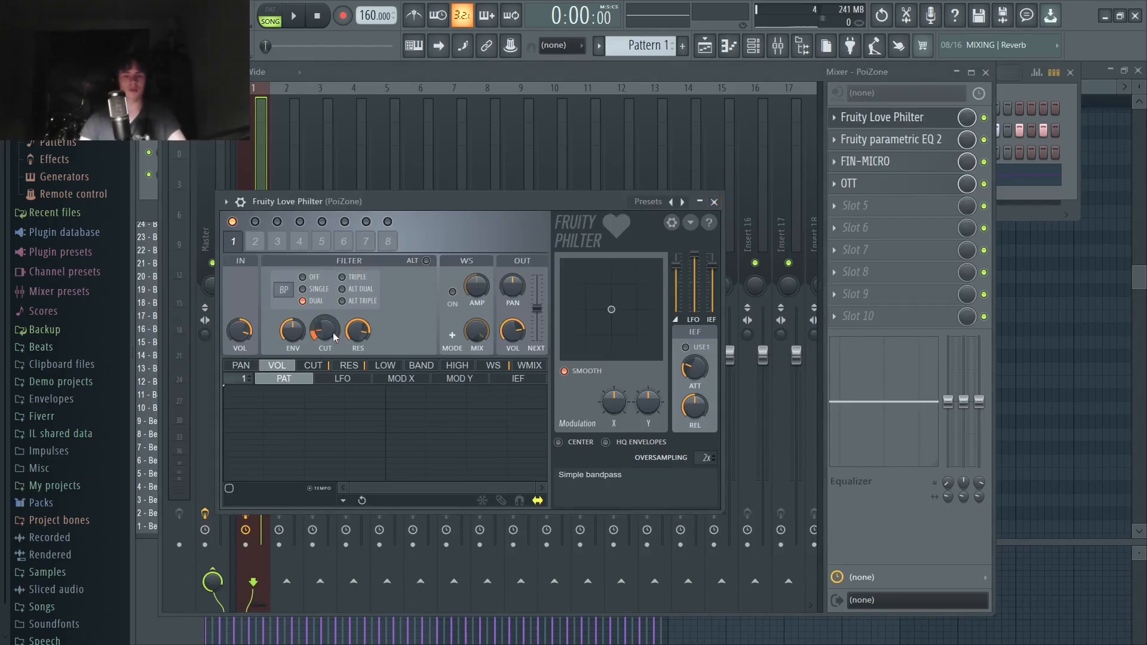
{"action": "left_click", "coordinate": [714, 202]}
{"action": "left_click", "coordinate": [890, 140]}
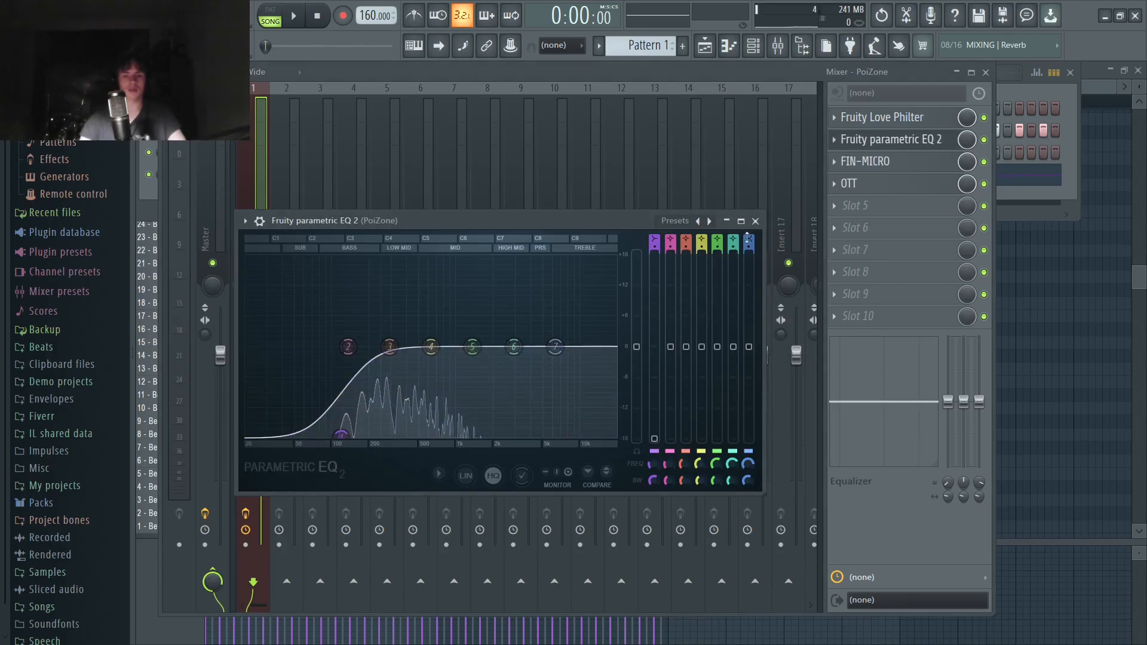
{"action": "left_click", "coordinate": [755, 221]}
{"action": "left_click", "coordinate": [866, 161]}
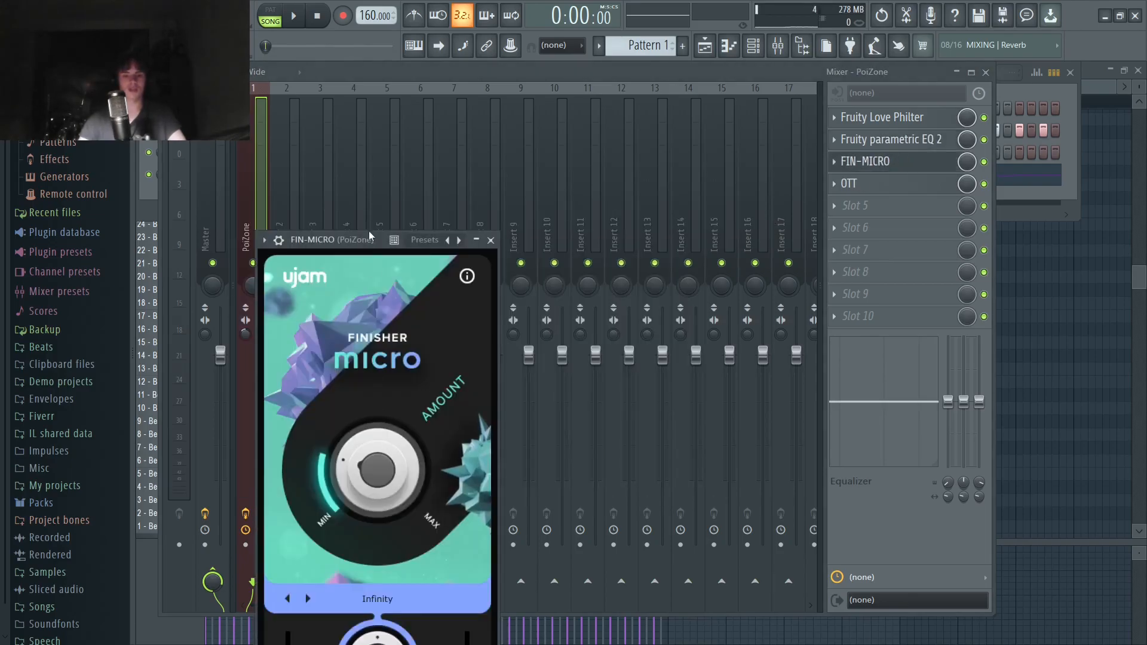
{"action": "left_click_drag", "start_coordinate": [369, 237], "coordinate": [374, 166]}
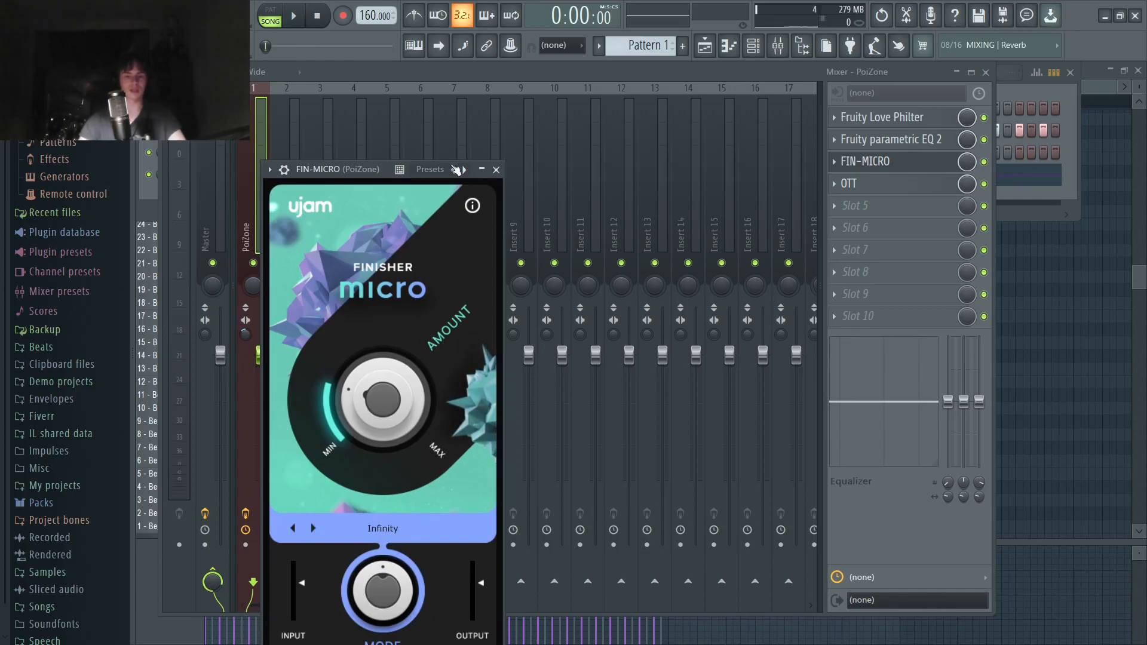
{"action": "left_click", "coordinate": [495, 169]}
{"action": "left_click", "coordinate": [882, 183]}
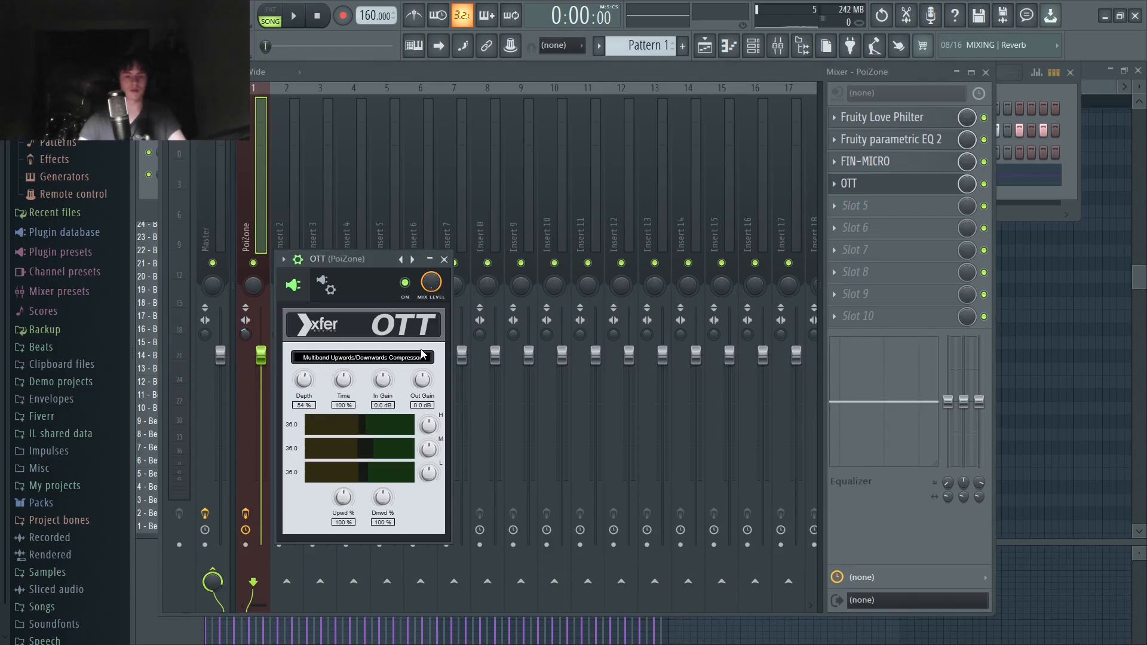
{"action": "left_click", "coordinate": [443, 259]}
Step: Compare the pattern's sound with the PoiZone track's effects bypassed and re-enabled during playback
{"action": "left_click", "coordinate": [245, 513]}
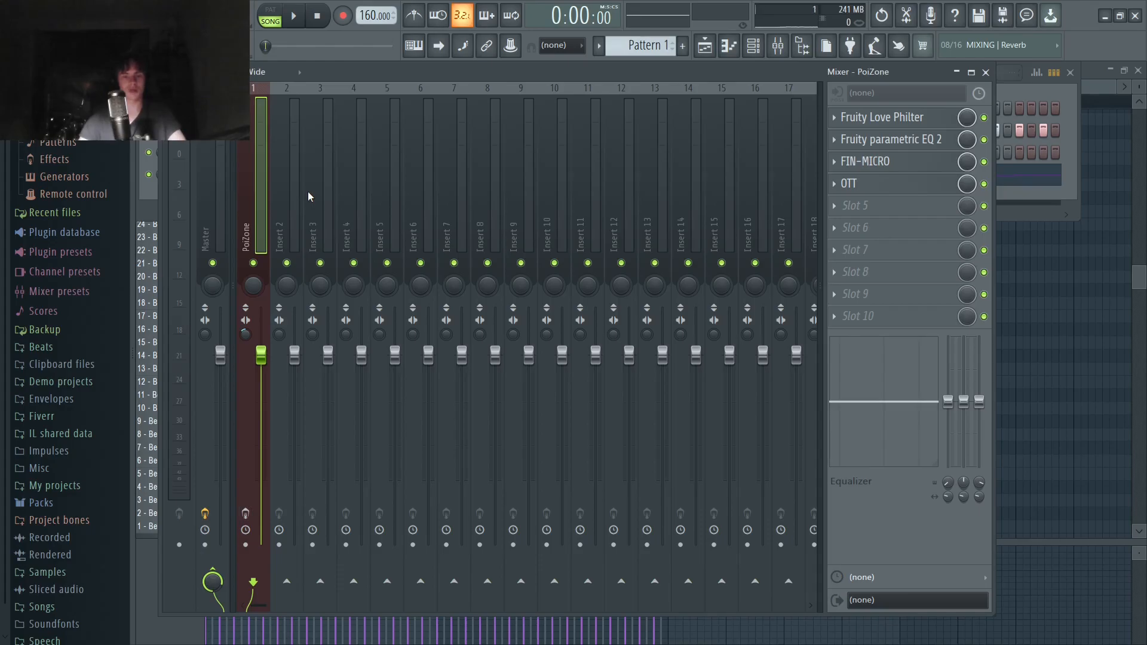
{"action": "key", "text": "space"}
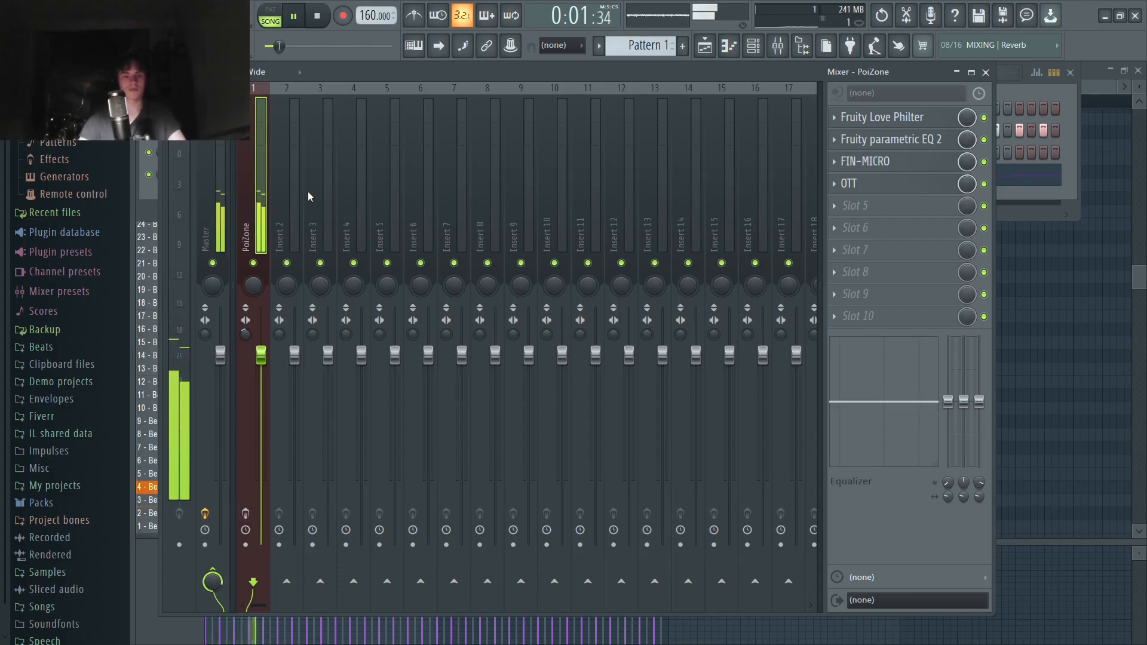
{"action": "left_click", "coordinate": [247, 514]}
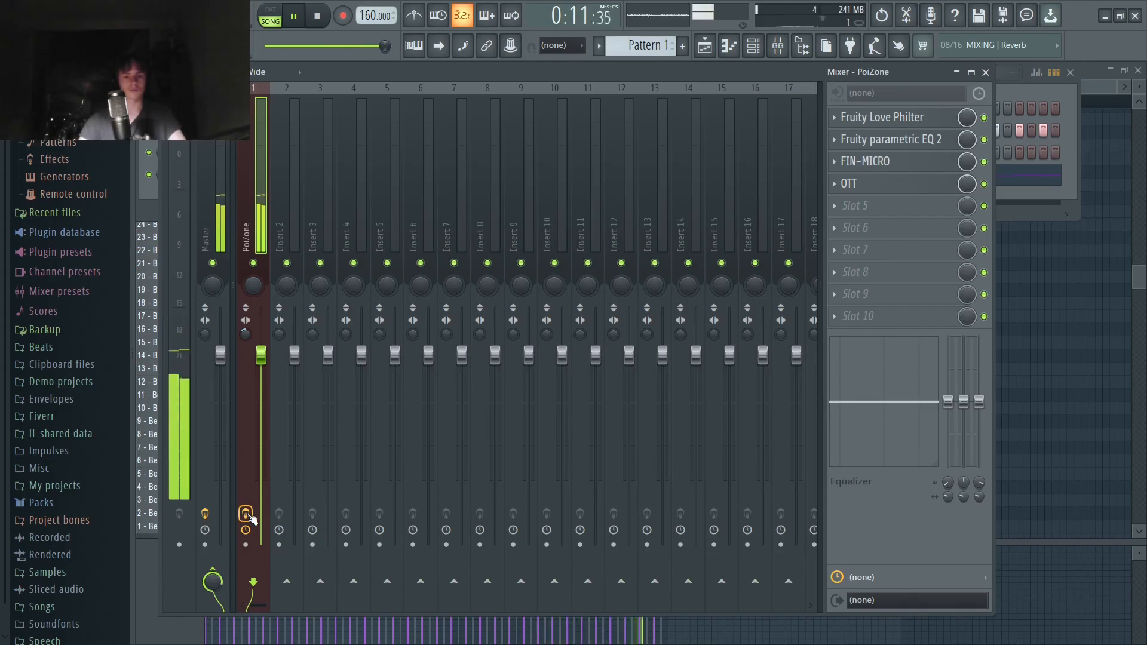
{"action": "key", "text": "space"}
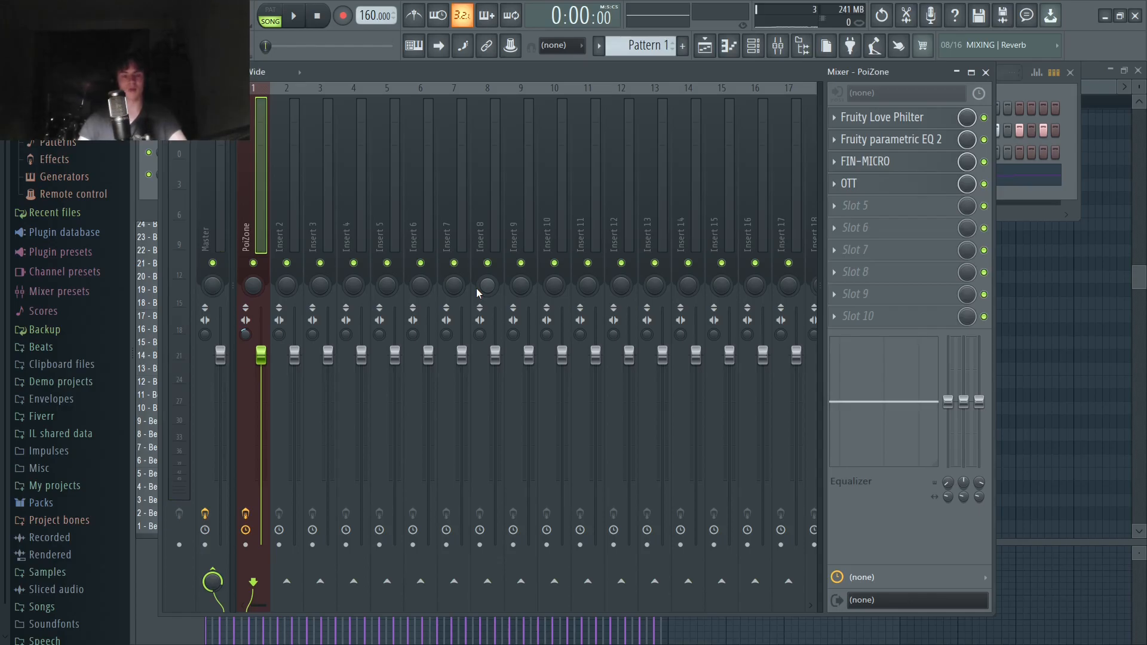
Step: Inspect the Fruity Slicer settings of the sliced PoiZone recording in the channel rack
{"action": "key", "text": "F9"}
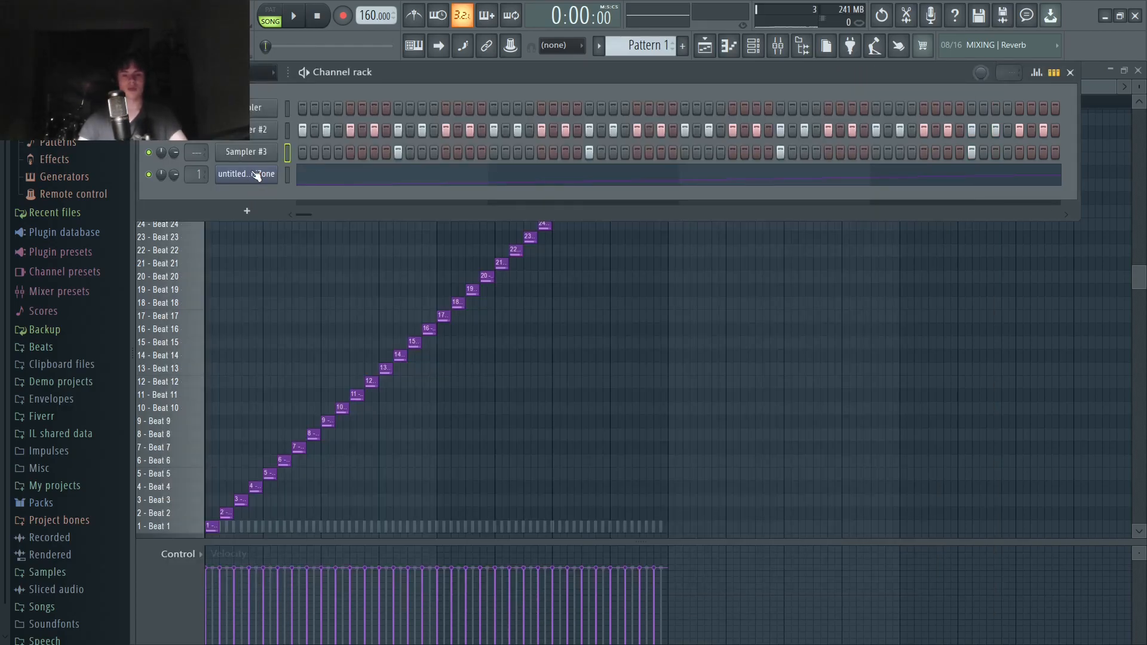
{"action": "left_click", "coordinate": [257, 175]}
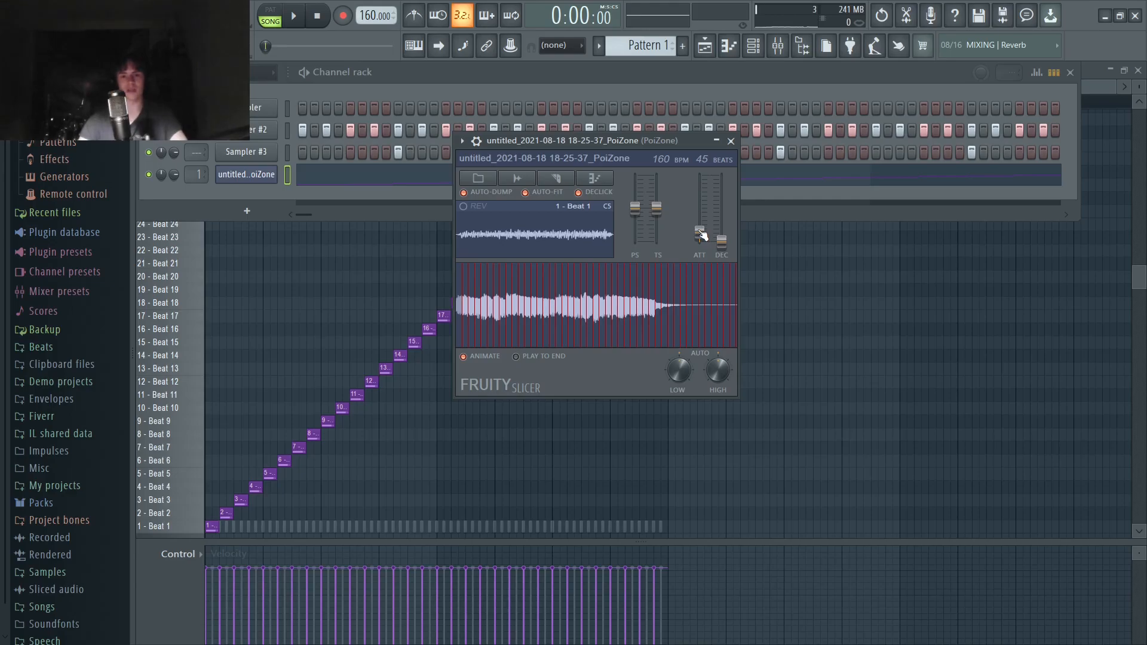
{"action": "left_click", "coordinate": [731, 142]}
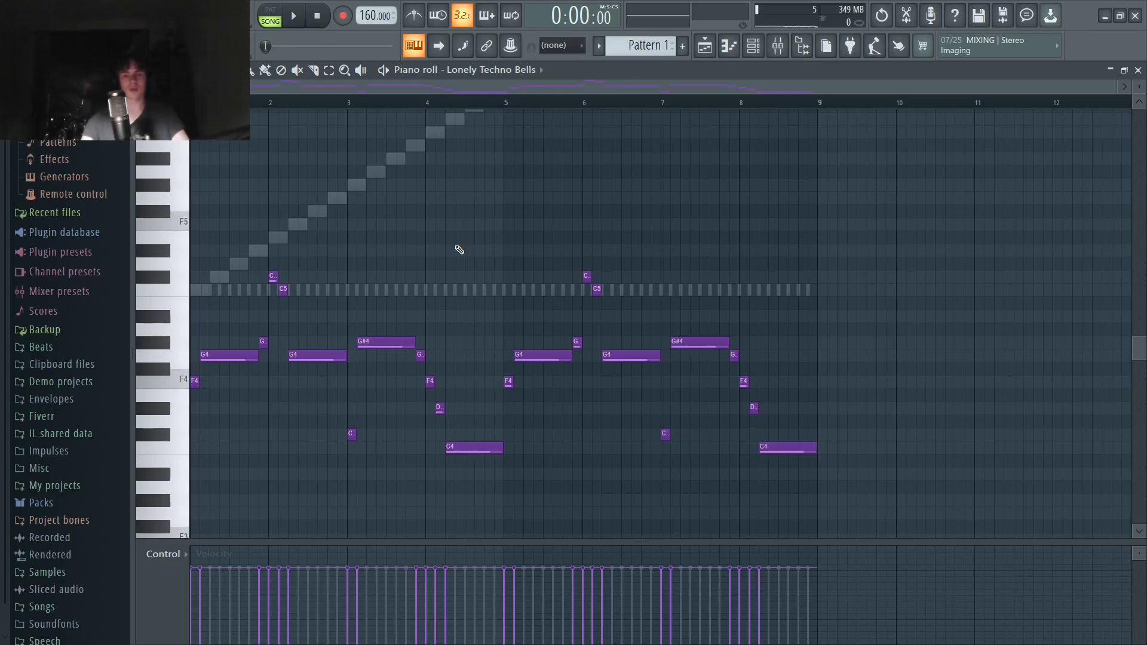
Step: Examine the Lonely Techno Bells melody in the piano roll, highlighting the opening notes and the phrase's rising and falling parts
{"action": "left_click_drag", "start_coordinate": [914, 503], "coordinate": [81, 235]}
{"action": "left_click", "coordinate": [344, 159], "text": "ctrl"}
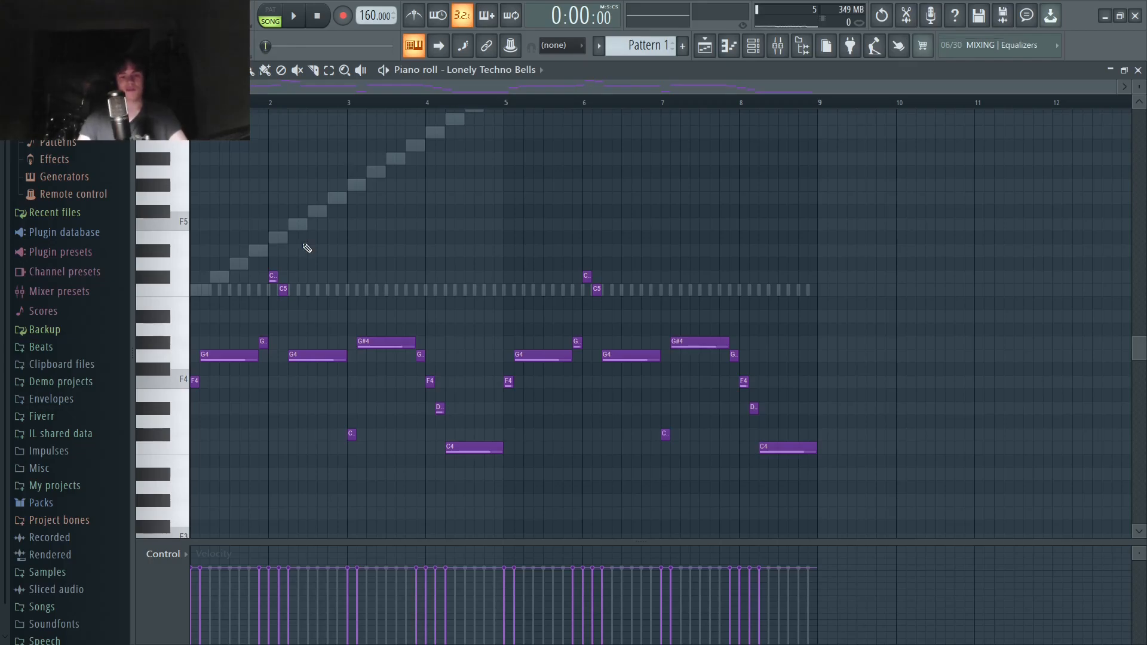
{"action": "left_click_drag", "start_coordinate": [237, 375], "coordinate": [264, 338]}
{"action": "left_click_drag", "start_coordinate": [323, 308], "coordinate": [271, 260]}
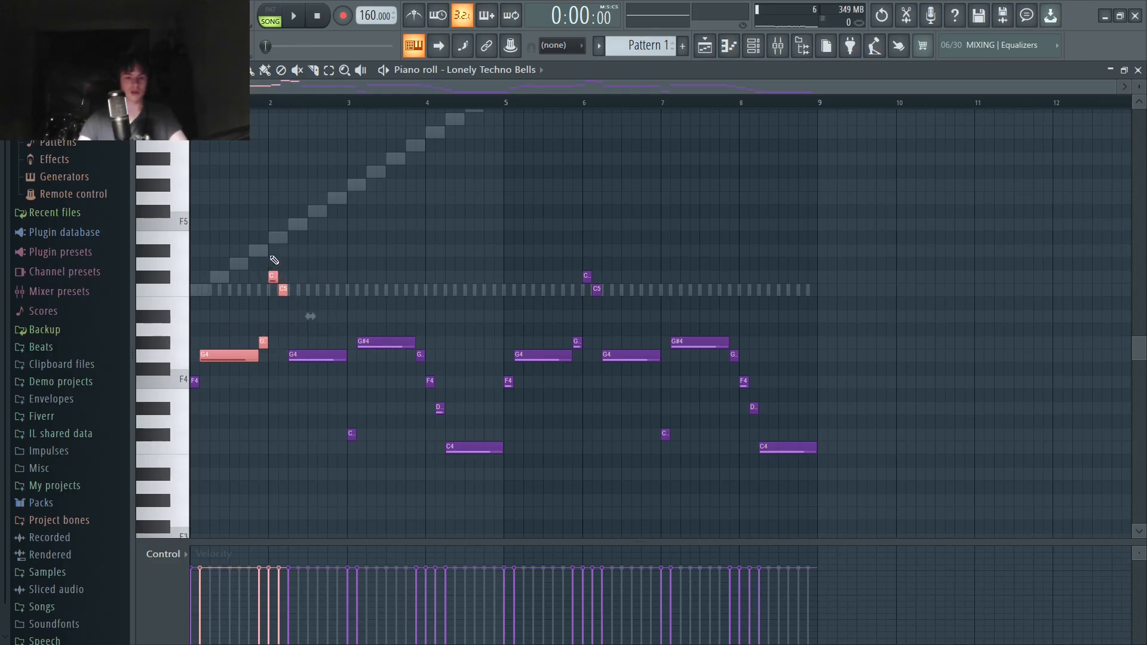
{"action": "scroll", "coordinate": [172, 437], "scroll_direction": "up", "scroll_amount": 6}
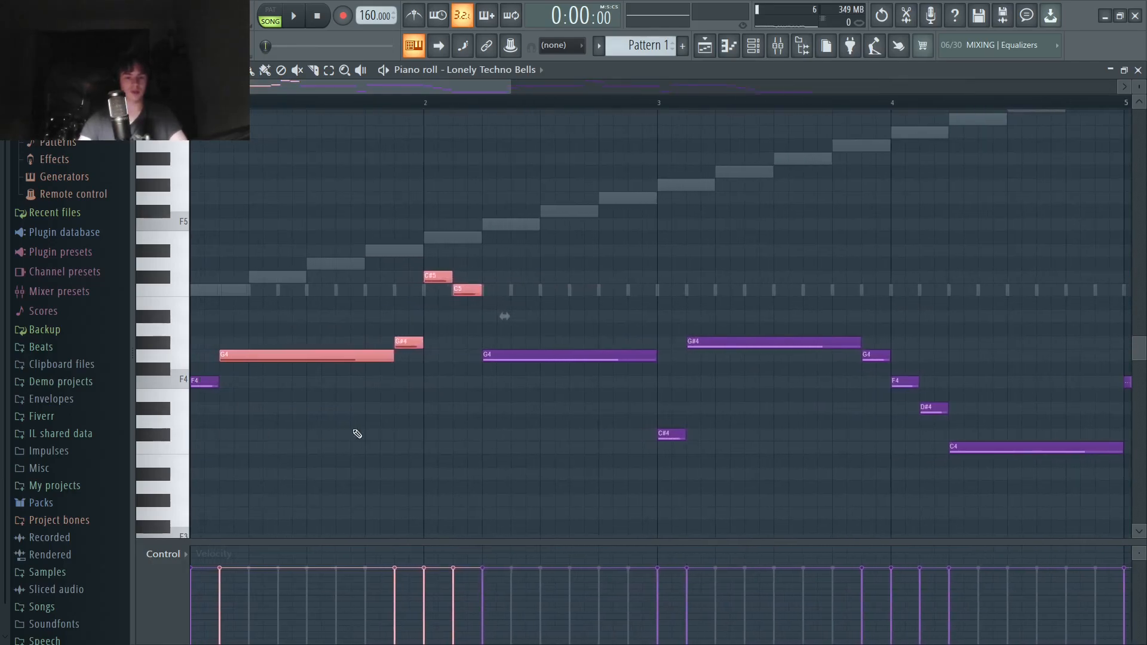
{"action": "left_click", "coordinate": [369, 408], "text": "ctrl"}
{"action": "left_click_drag", "start_coordinate": [369, 376], "coordinate": [417, 275]}
{"action": "left_click", "coordinate": [432, 378], "text": "ctrl"}
{"action": "left_click", "coordinate": [584, 213], "text": "ctrl"}
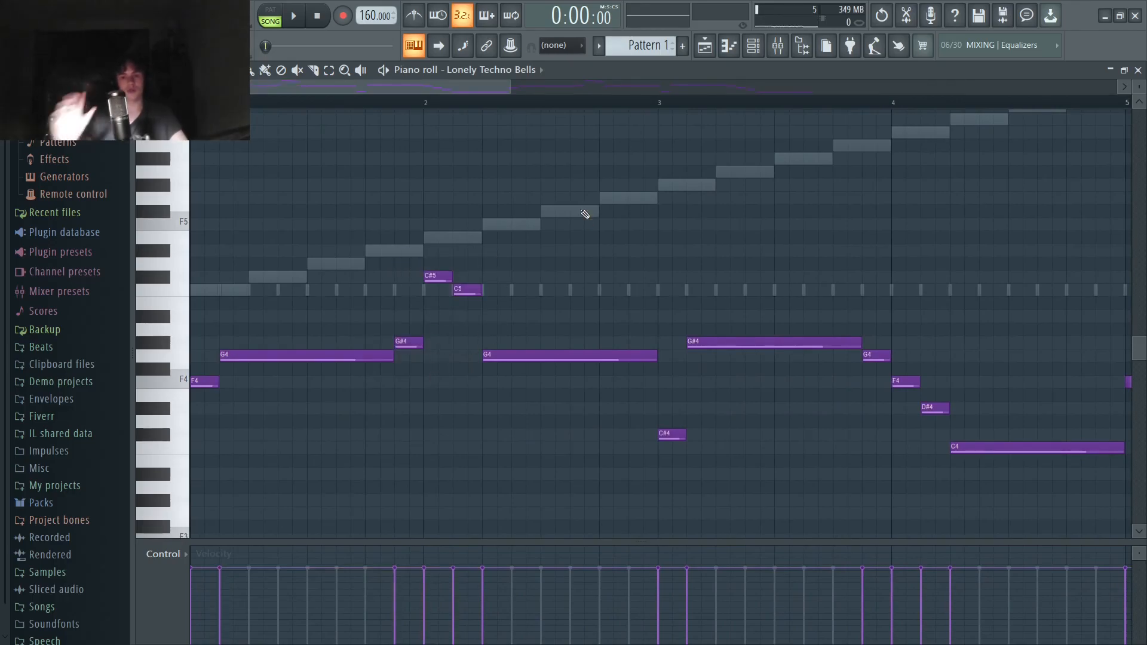
{"action": "key", "text": "ctrl+b"}
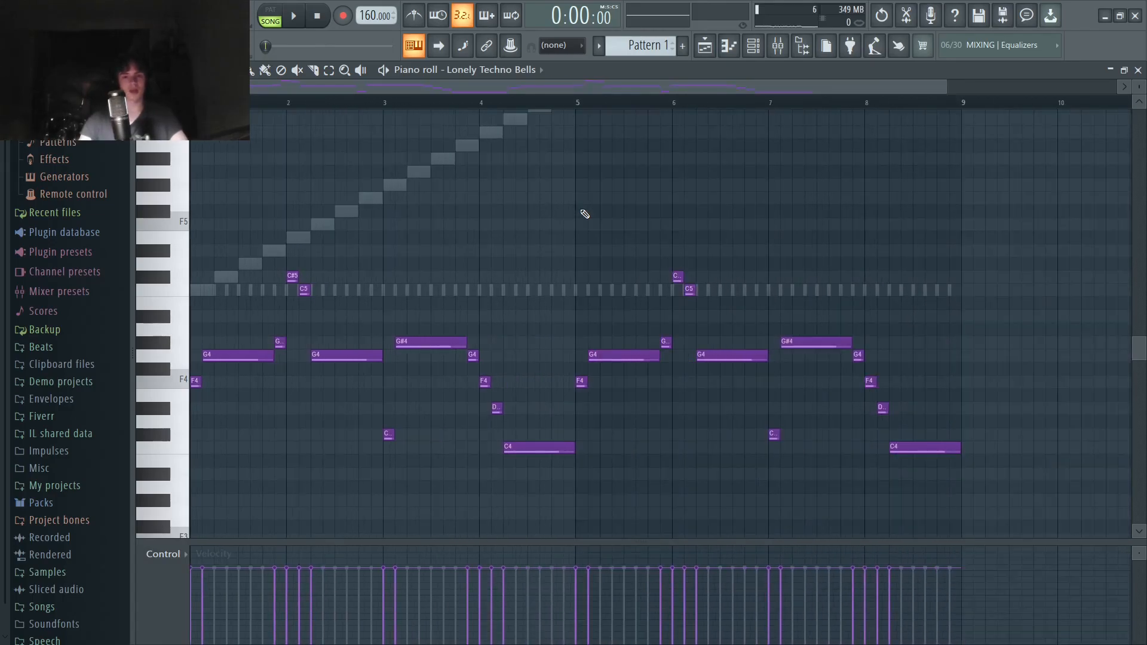
Step: Play the Lonely Techno Bells melody and stop playback near its end
{"action": "left_click_drag", "start_coordinate": [584, 532], "coordinate": [1027, 240]}
{"action": "left_click", "coordinate": [1027, 240]}
{"action": "left_click", "coordinate": [304, 18]}
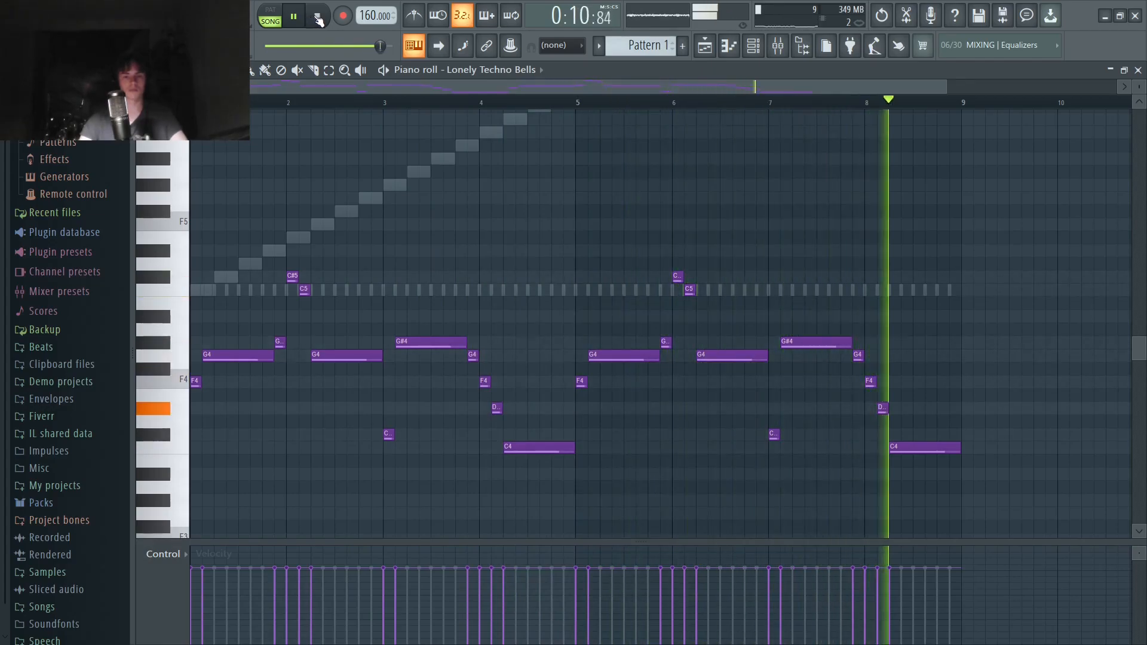
{"action": "left_click", "coordinate": [318, 20]}
Step: Inspect the Fruity parametric EQ 2 and Fruity Reeverb 2 settings on the Lonely Techno Bells mixer track
{"action": "key", "text": "F9"}
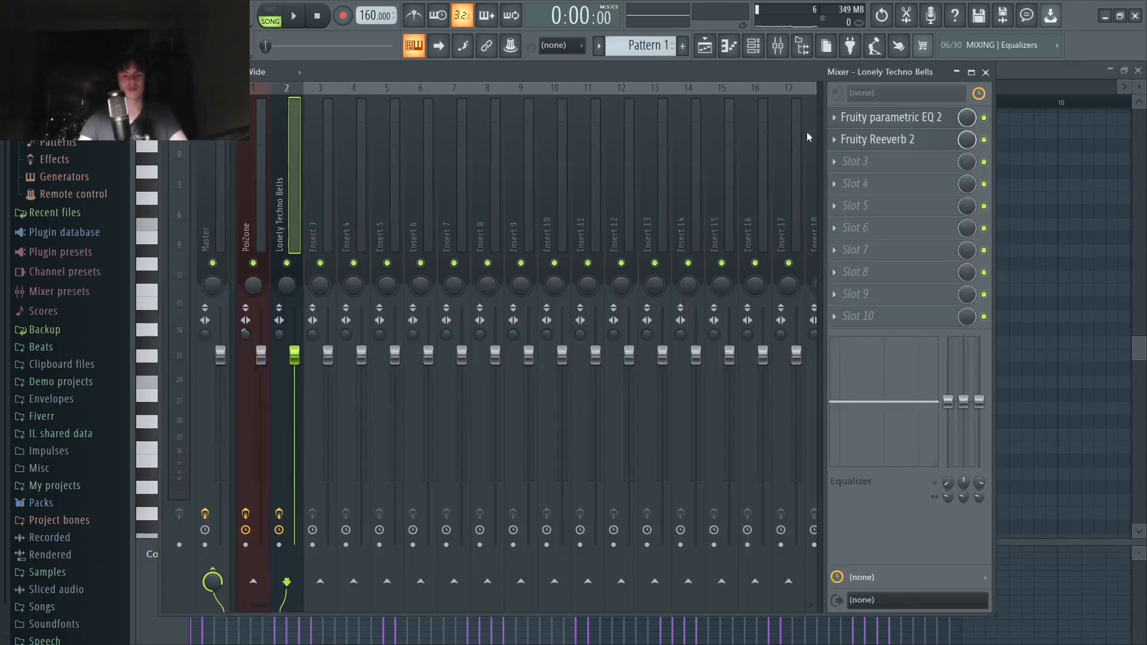
{"action": "left_click", "coordinate": [893, 123]}
{"action": "mouse_move", "coordinate": [489, 448]}
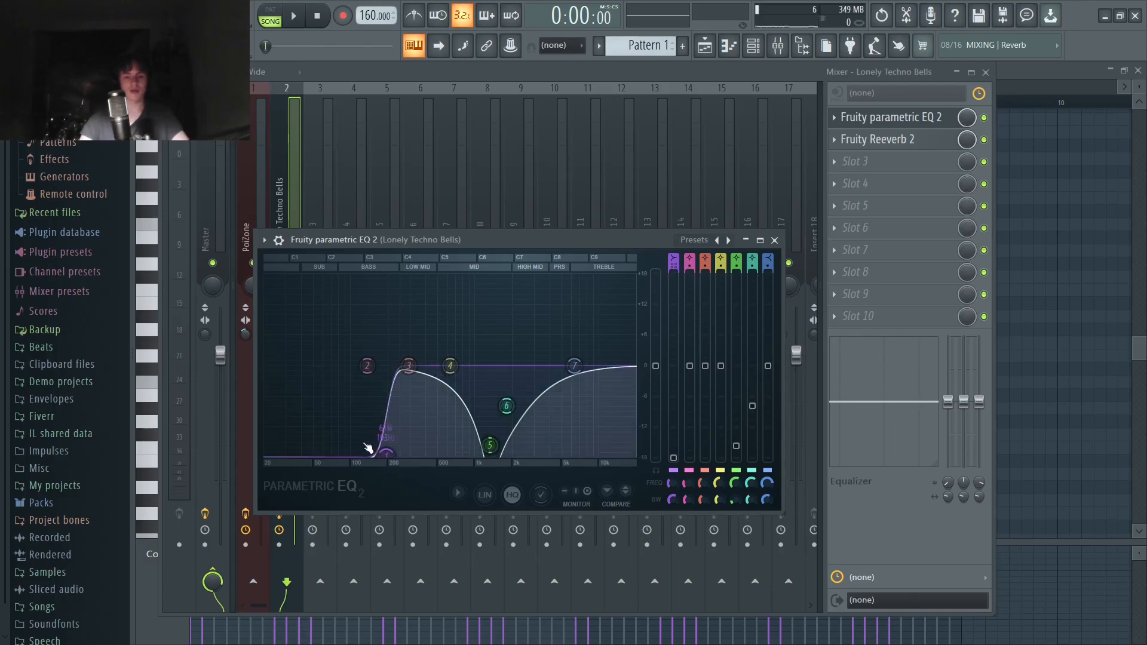
{"action": "left_click", "coordinate": [775, 241]}
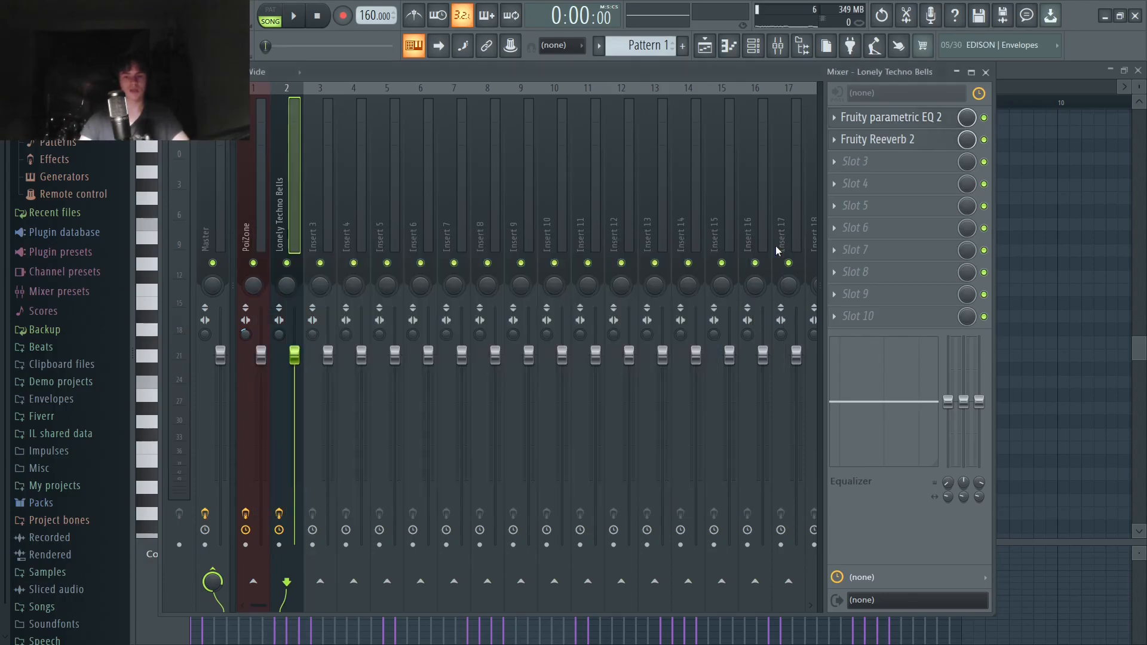
{"action": "left_click", "coordinate": [904, 141]}
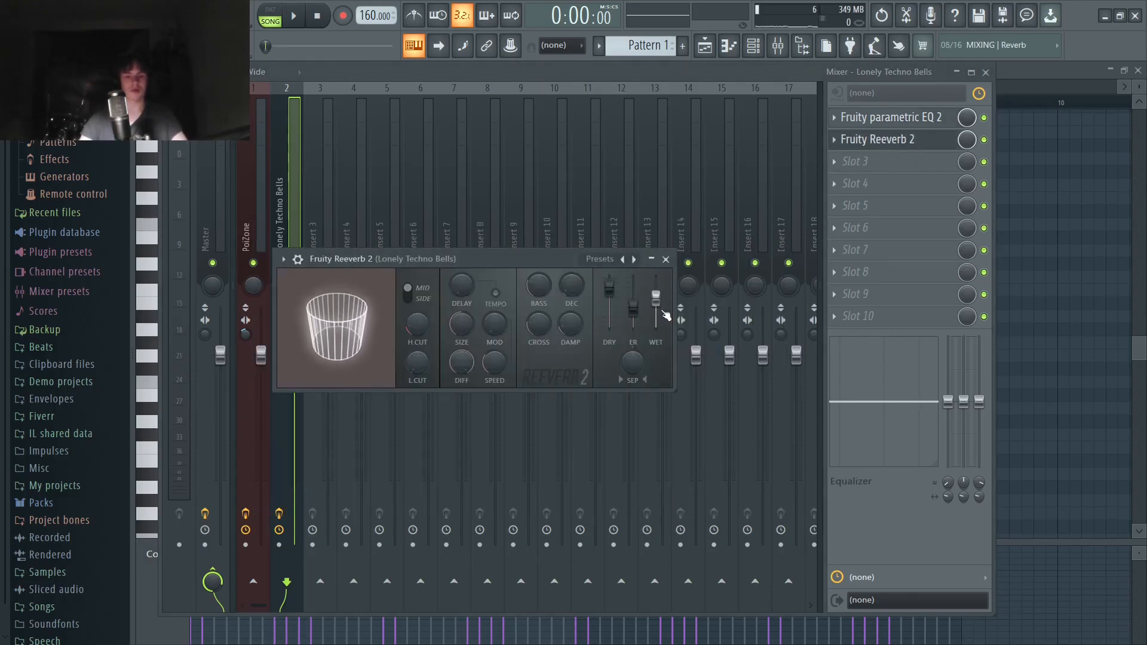
{"action": "left_click", "coordinate": [665, 260]}
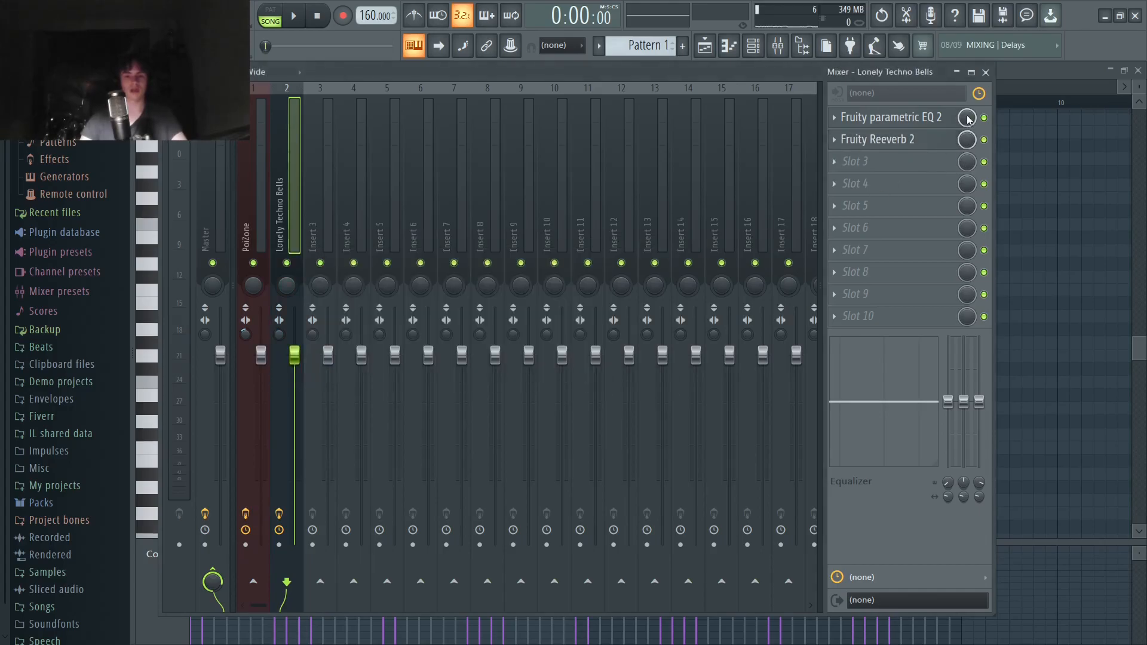
Step: Examine the two three-note phrases of the Creepy Piano in the piano roll, highlighting the notes of each
{"action": "left_click", "coordinate": [760, 49]}
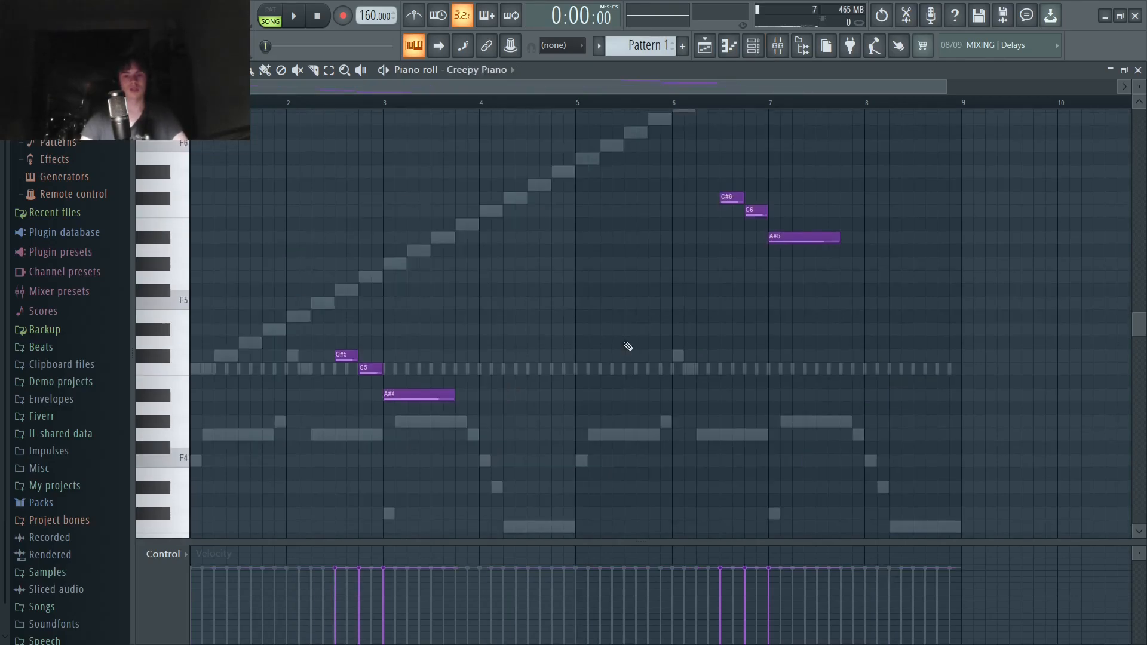
{"action": "left_click_drag", "start_coordinate": [890, 157], "coordinate": [192, 460]}
{"action": "left_click_drag", "start_coordinate": [489, 458], "coordinate": [280, 324]}
{"action": "left_click_drag", "start_coordinate": [917, 297], "coordinate": [595, 154]}
{"action": "right_click", "coordinate": [578, 177]}
{"action": "scroll", "coordinate": [293, 459], "scroll_direction": "up", "scroll_amount": 3}
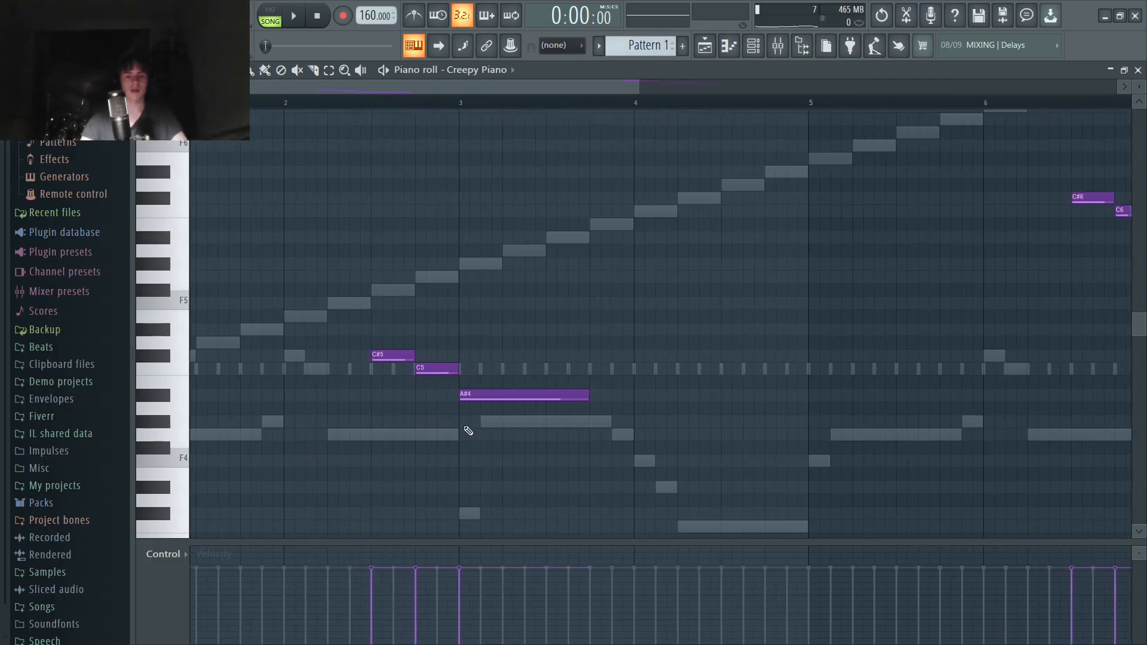
{"action": "left_click_drag", "start_coordinate": [438, 402], "coordinate": [334, 289]}
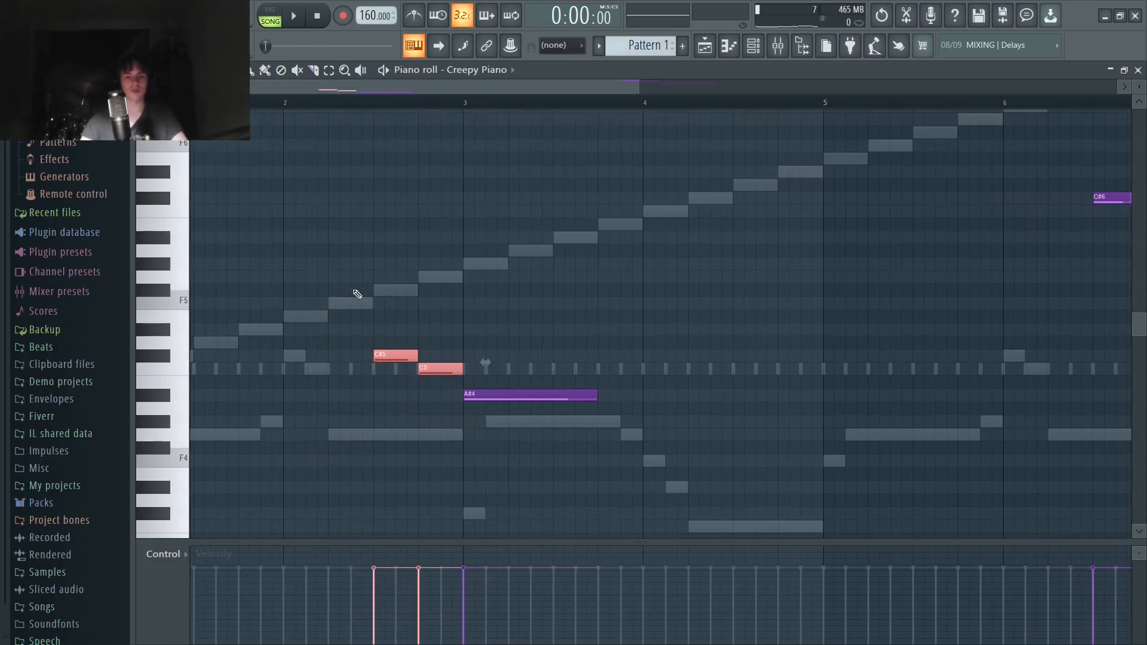
{"action": "left_click", "coordinate": [523, 280]}
{"action": "scroll", "coordinate": [523, 276], "scroll_direction": "down", "scroll_amount": 3}
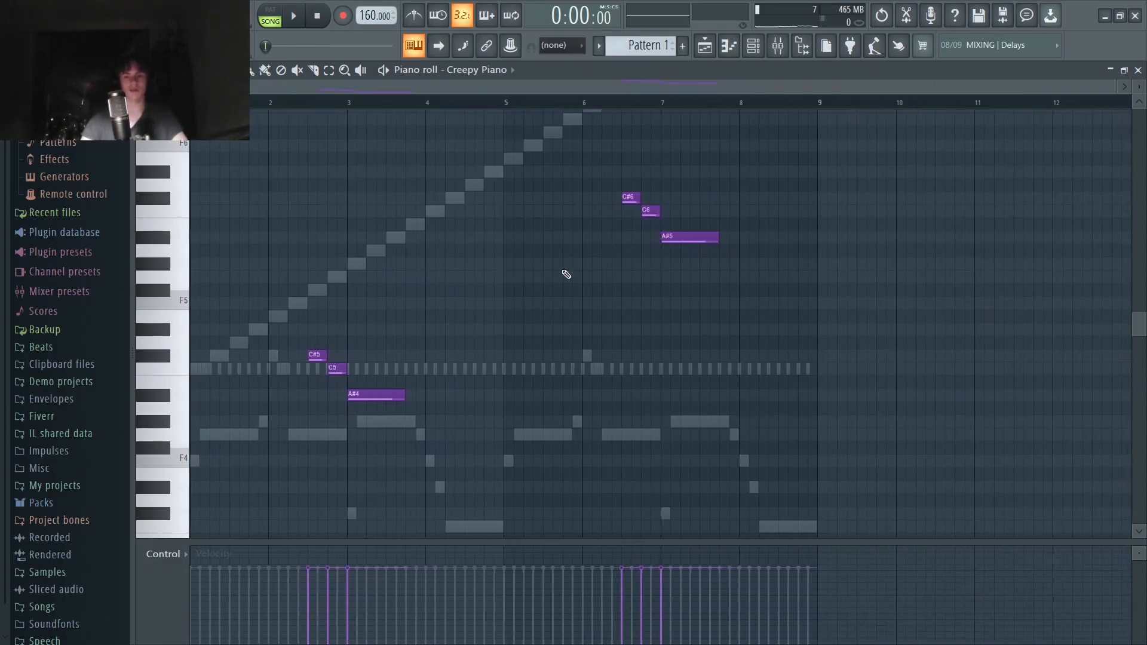
Step: Inspect Fruity Fast Dist, its preset list, and the Fruity parametric EQ 2 curve on the Creepy Piano mixer track
{"action": "left_click", "coordinate": [777, 45]}
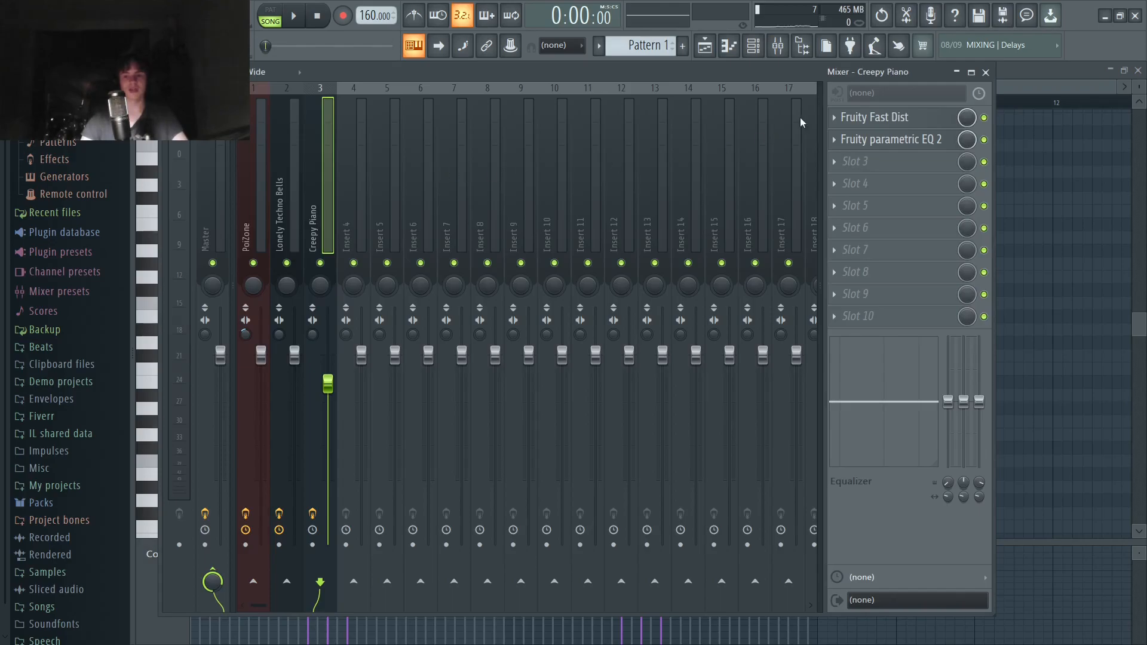
{"action": "left_click", "coordinate": [896, 117]}
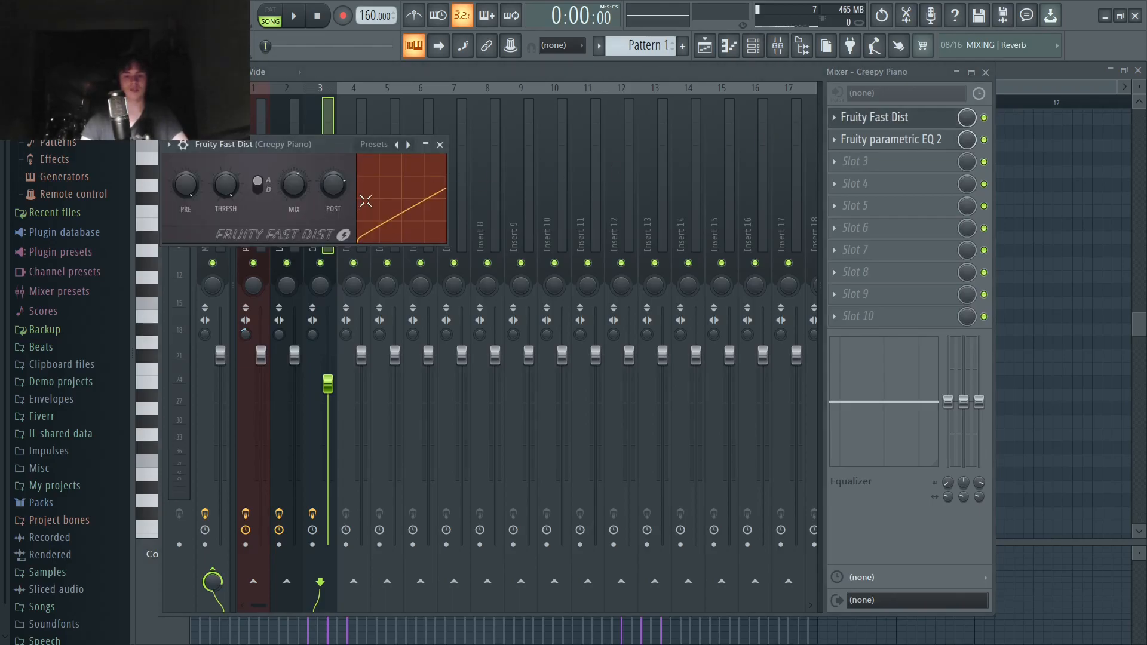
{"action": "left_click", "coordinate": [384, 149]}
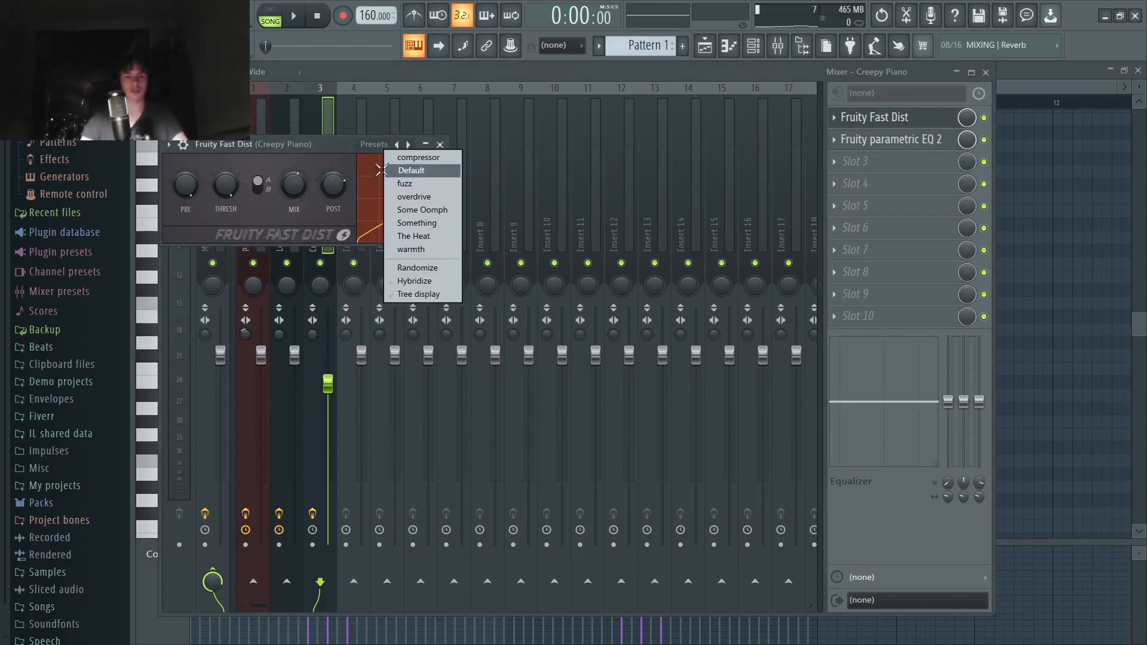
{"action": "left_click", "coordinate": [340, 144]}
{"action": "left_click", "coordinate": [896, 119]}
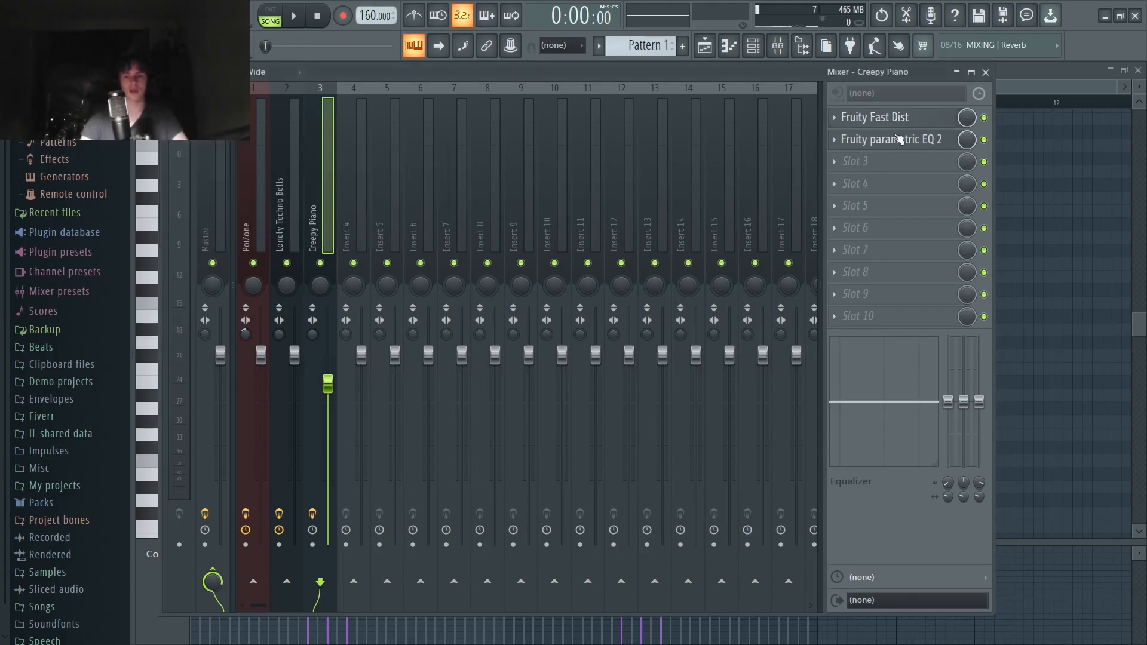
{"action": "left_click", "coordinate": [898, 138]}
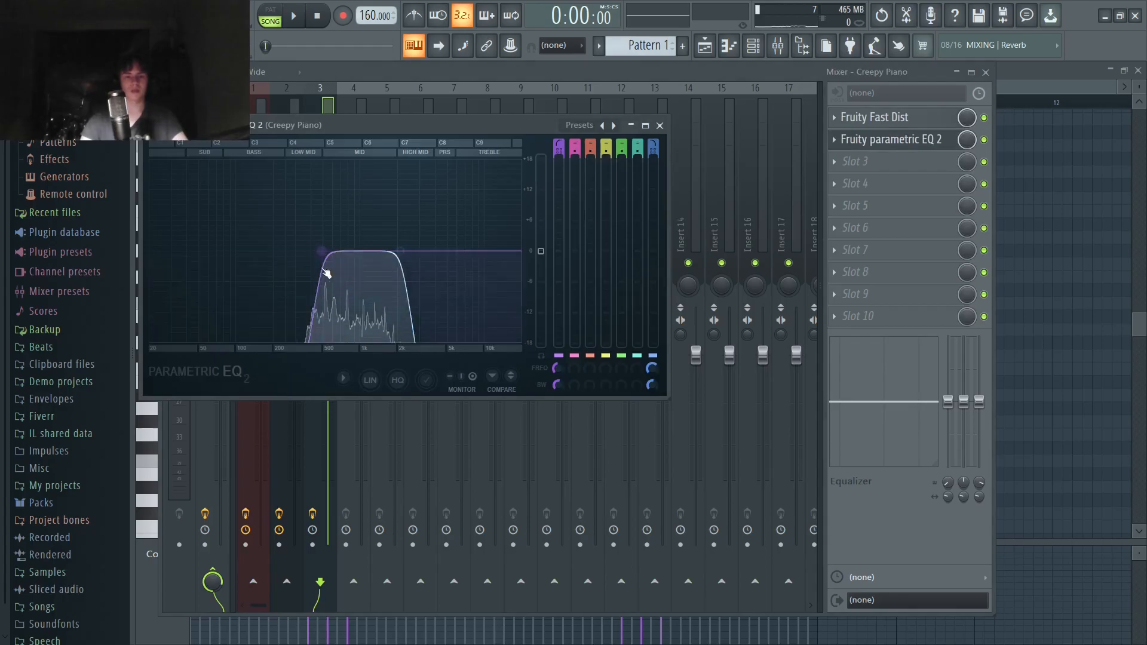
{"action": "left_click", "coordinate": [659, 125]}
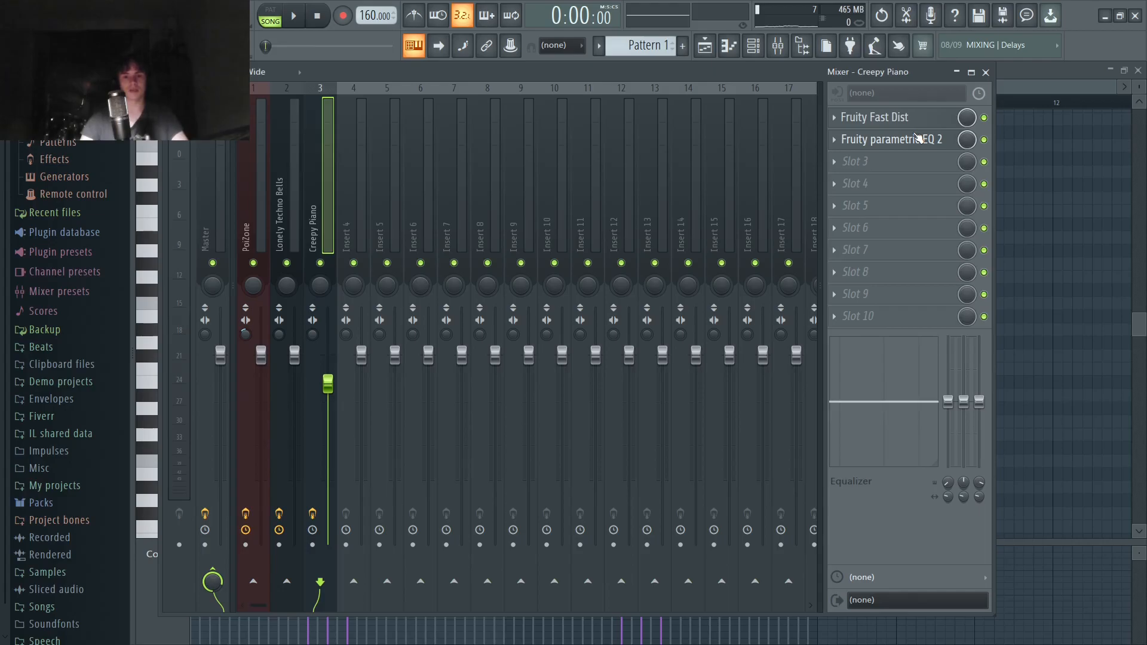
Step: Play the melody, move Fruity parametric EQ 2 above Fruity Fast Dist on the Creepy Piano track, and play it again to compare
{"action": "key", "text": "space"}
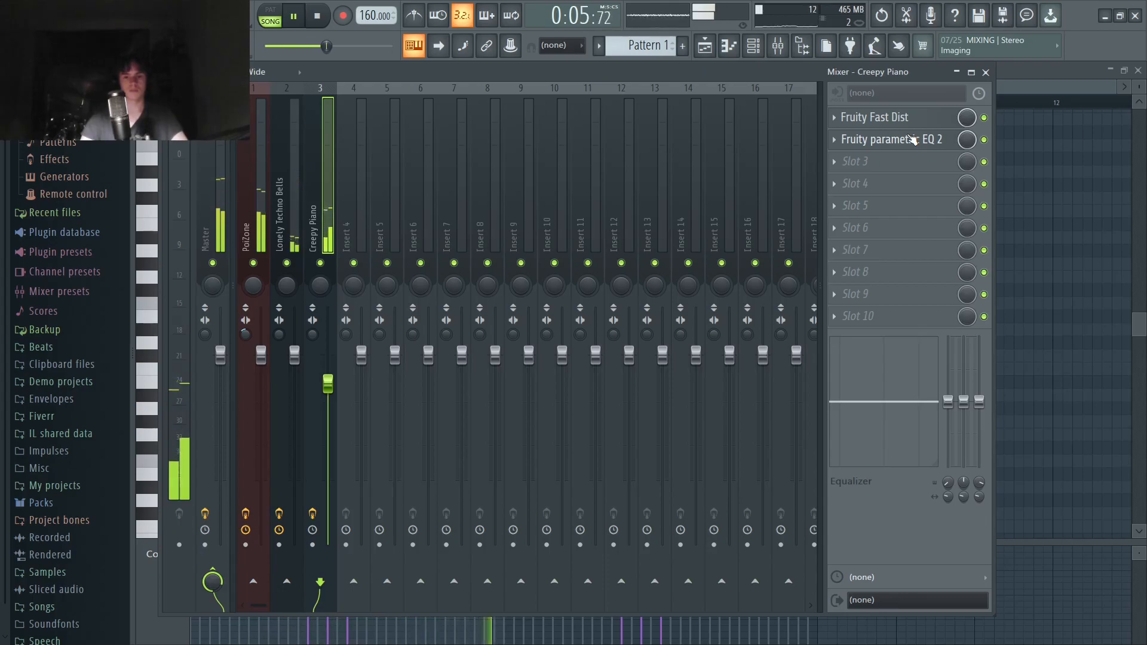
{"action": "key", "text": "space"}
{"action": "scroll", "coordinate": [912, 322], "scroll_direction": "up", "scroll_amount": 1}
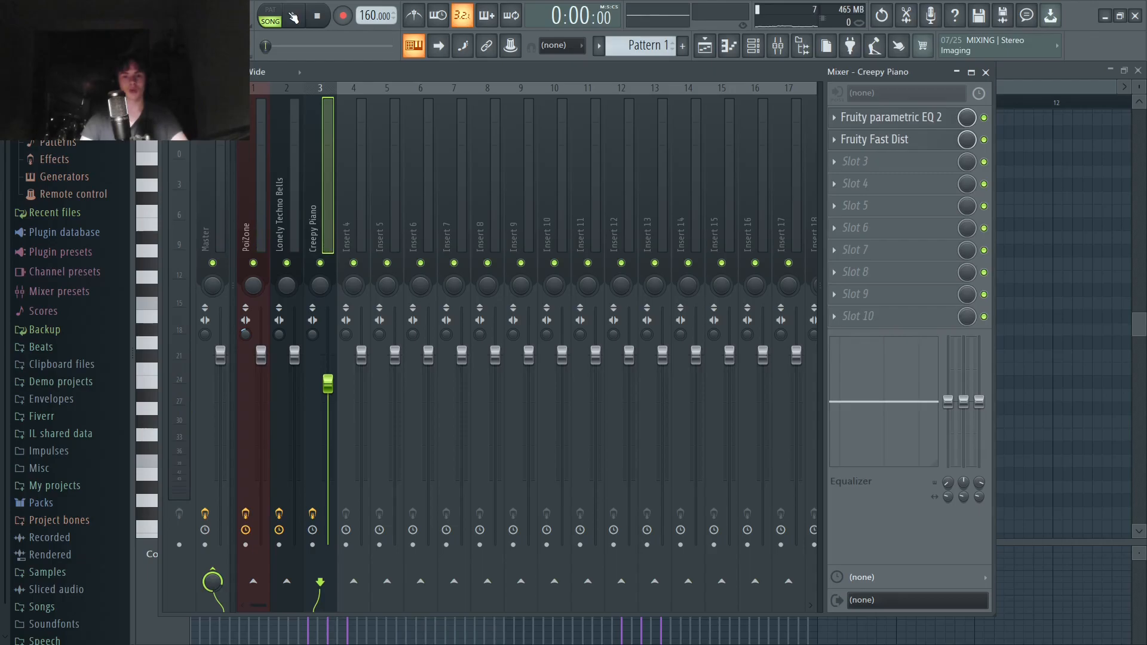
{"action": "left_click", "coordinate": [292, 16]}
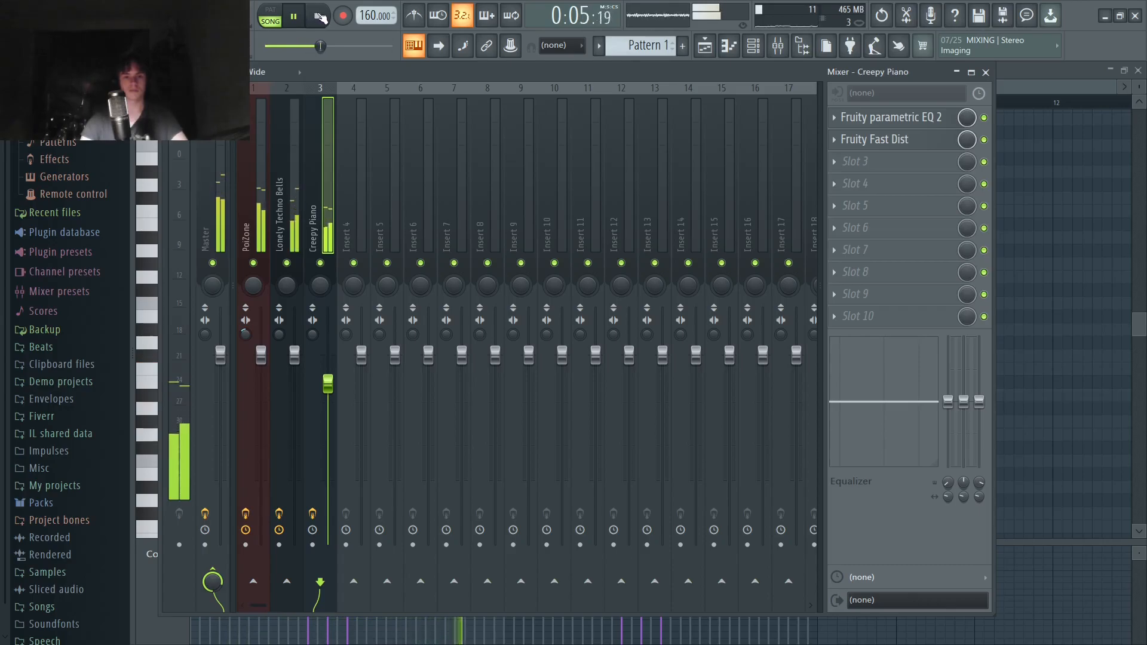
{"action": "left_click", "coordinate": [320, 17]}
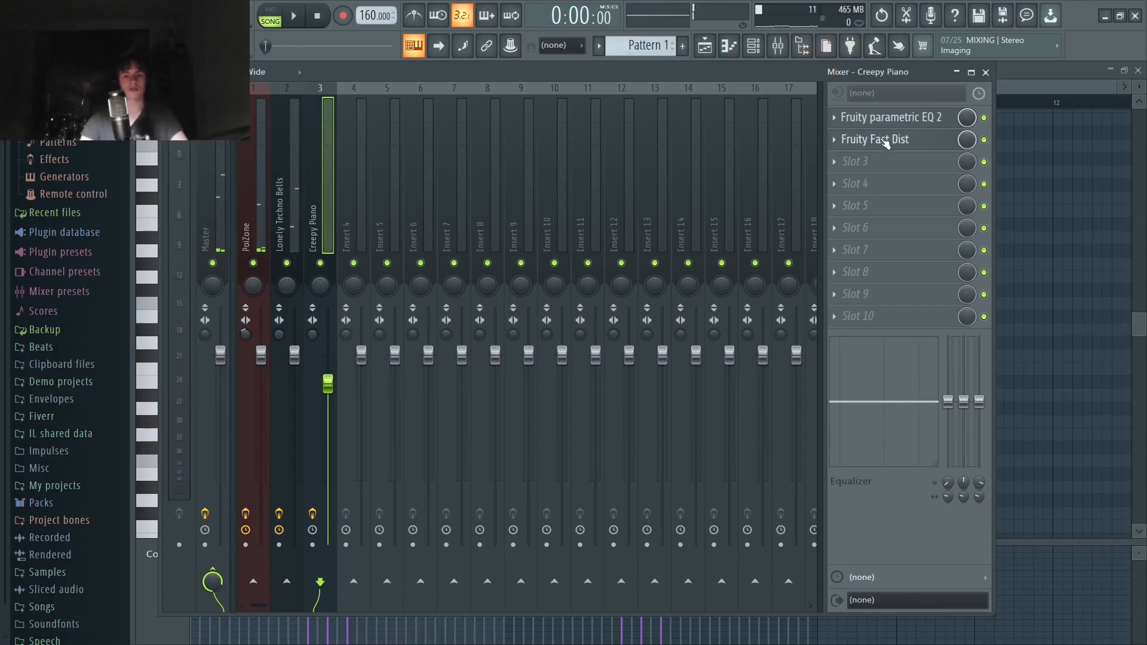
{"action": "left_click_drag", "start_coordinate": [889, 142], "coordinate": [888, 121]}
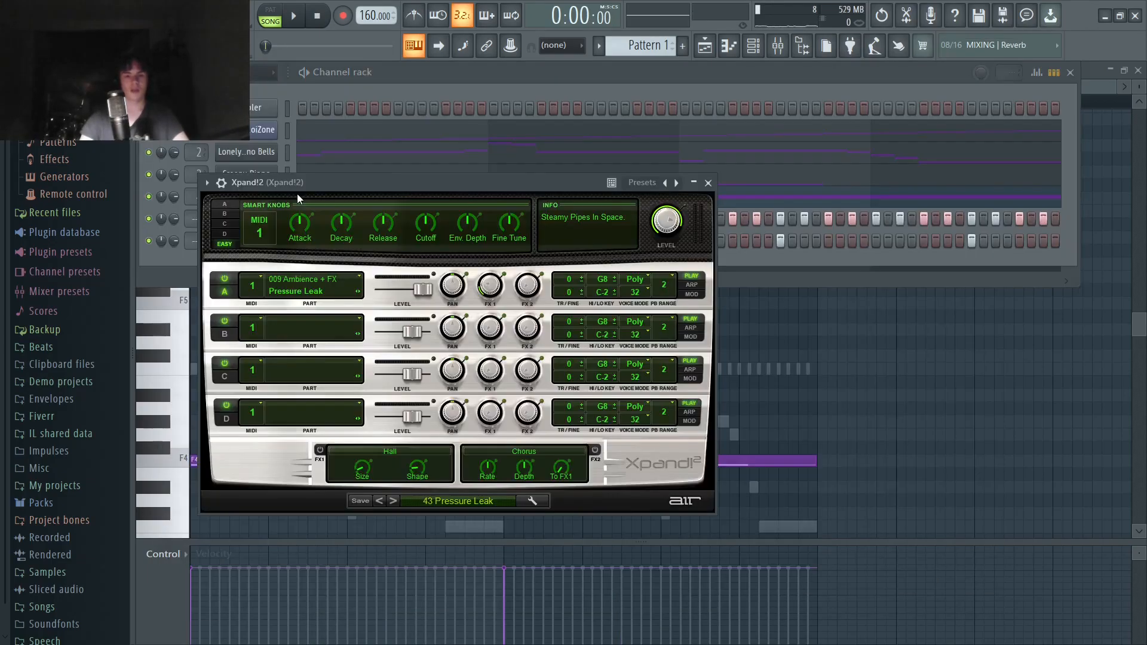
Step: Look up the Pressure Leak preset in Xpand!2's 05 Ambience + FX category and put the plugin window away
{"action": "left_click", "coordinate": [449, 502]}
{"action": "mouse_move", "coordinate": [448, 412]}
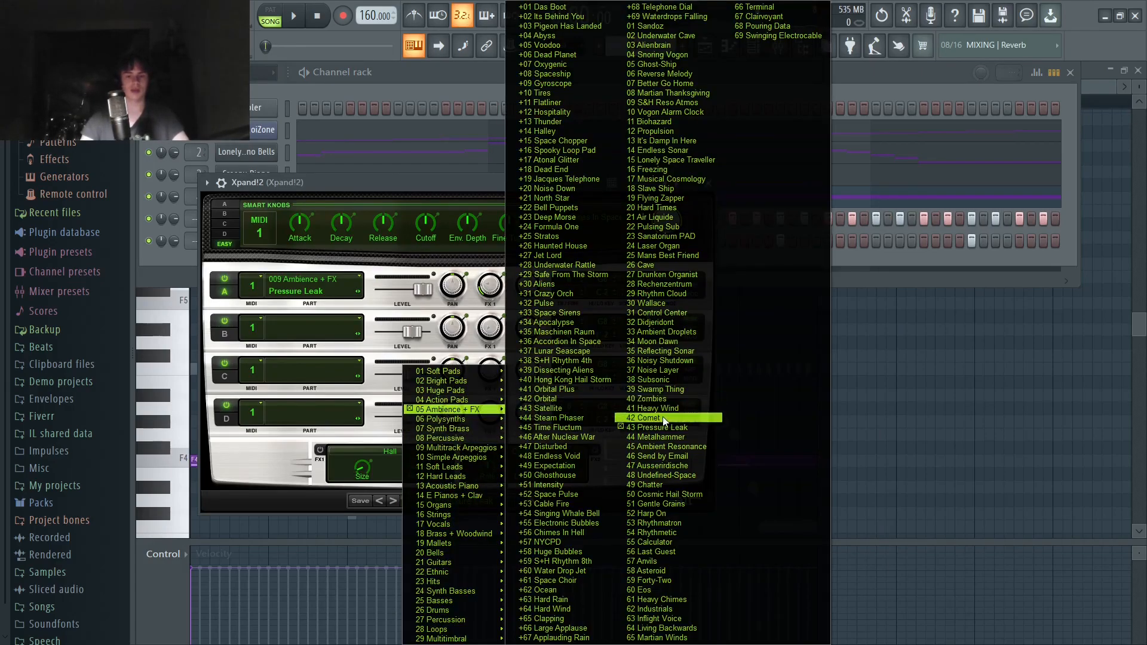
{"action": "left_click", "coordinate": [408, 181]}
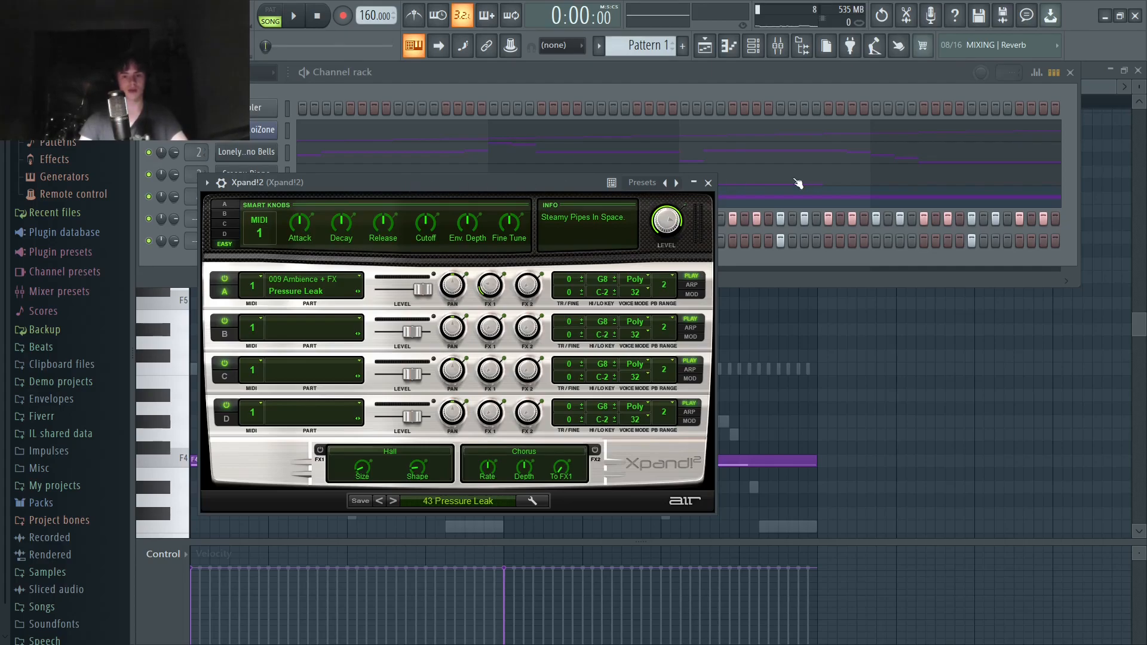
{"action": "left_click", "coordinate": [694, 183]}
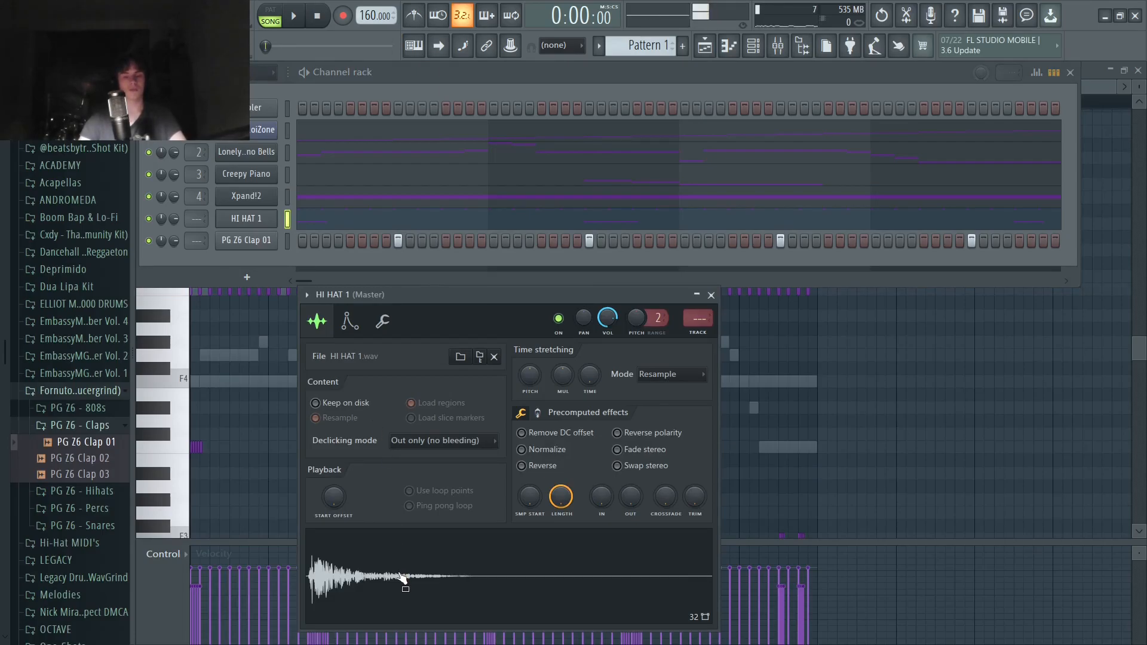
Step: Examine the HI HAT 1 pattern in the piano roll, highlighting the lower-pitched hi-hat rolls, and play the beat
{"action": "left_click", "coordinate": [689, 221]}
{"action": "left_click_drag", "start_coordinate": [866, 240], "coordinate": [192, 395]}
{"action": "scroll", "coordinate": [794, 390], "scroll_direction": "down", "scroll_amount": 3}
{"action": "left_click_drag", "start_coordinate": [878, 453], "coordinate": [67, 279]}
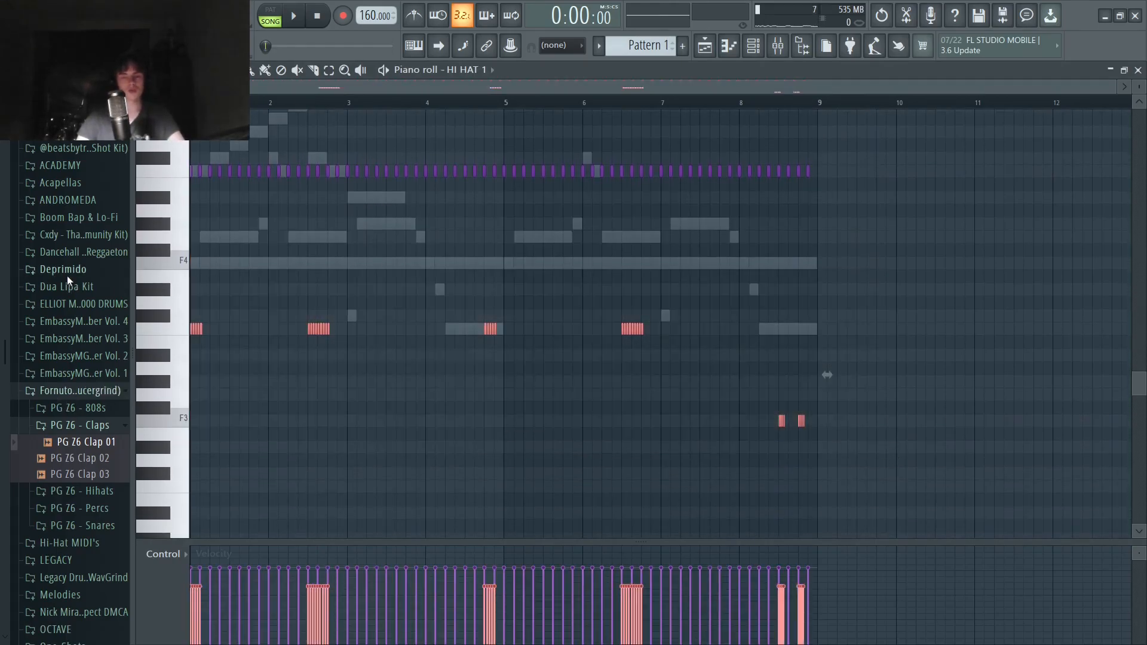
{"action": "left_click", "coordinate": [460, 281]}
{"action": "scroll", "coordinate": [1005, 321], "scroll_direction": "up", "scroll_amount": 1}
{"action": "scroll", "coordinate": [1005, 321], "scroll_direction": "up", "scroll_amount": 2}
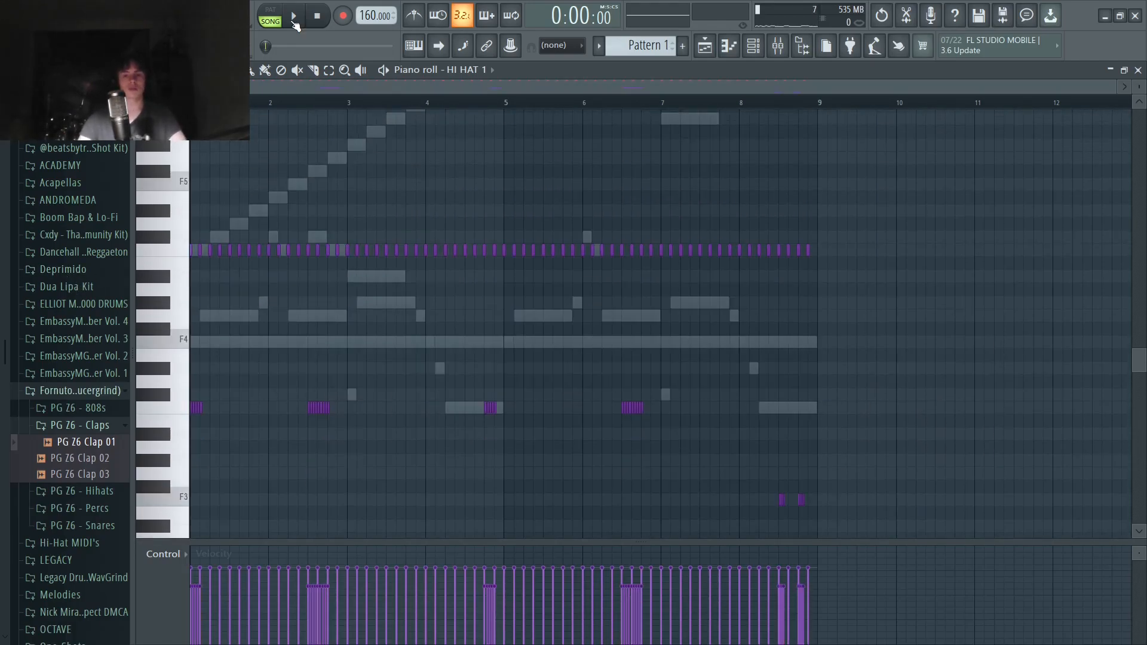
{"action": "left_click", "coordinate": [294, 23]}
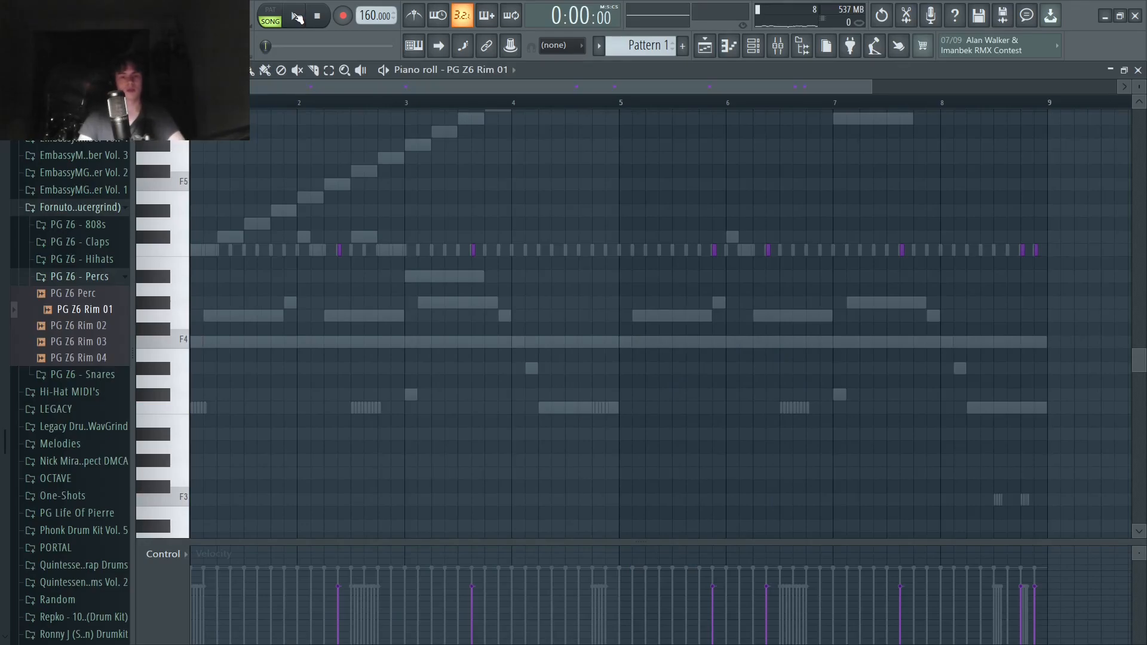
Step: Play the beat with the PG Z6 Rim 01 pattern, stop it, and collapse the PG Z6 - Percs sample folder
{"action": "left_click", "coordinate": [297, 17]}
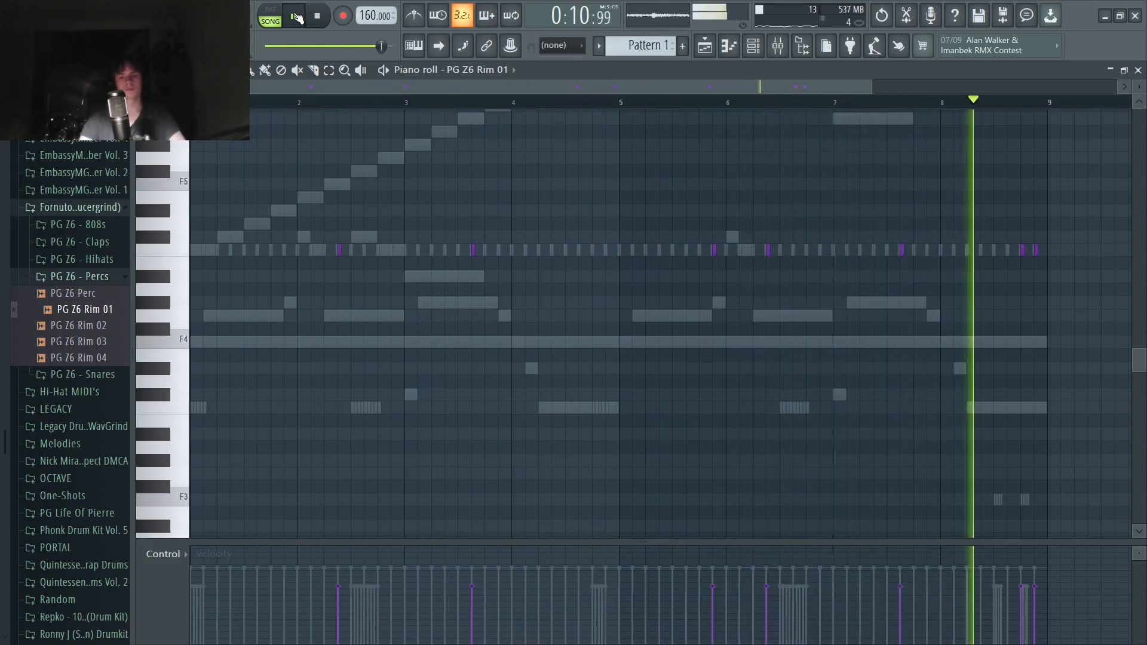
{"action": "key", "text": "space"}
{"action": "left_click", "coordinate": [80, 276]}
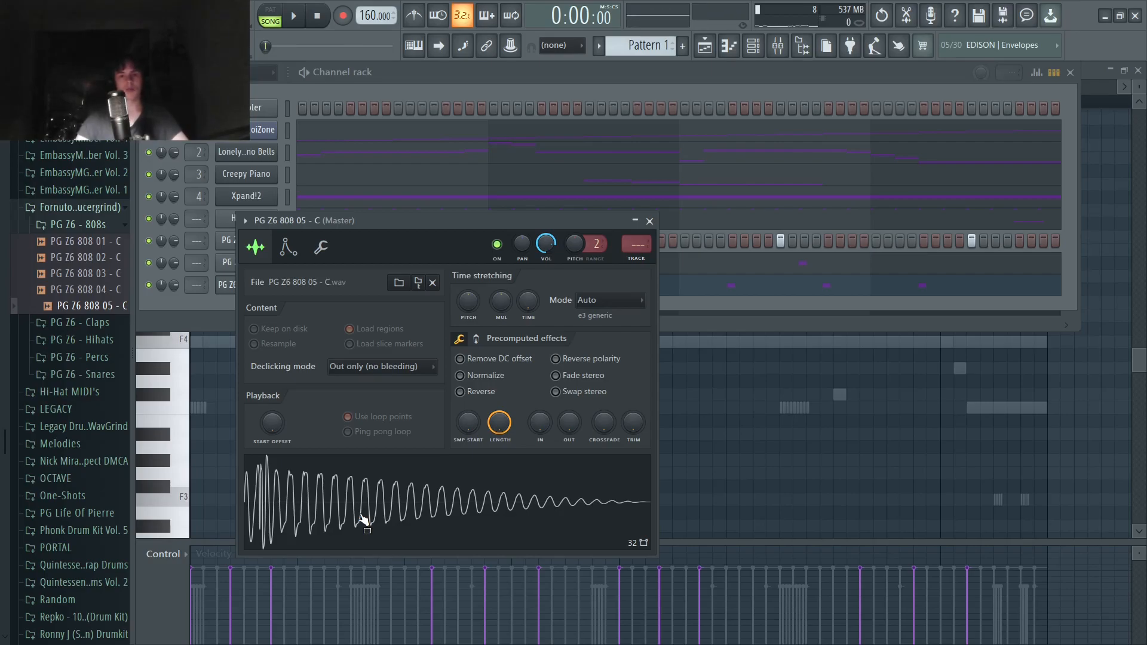
Step: Adjust the PG Z6 808 05 - C sample's time-stretching pitch, boost it with clipping in the precomputed effects, and close its settings
{"action": "scroll", "coordinate": [450, 488], "scroll_direction": "up", "scroll_amount": 2}
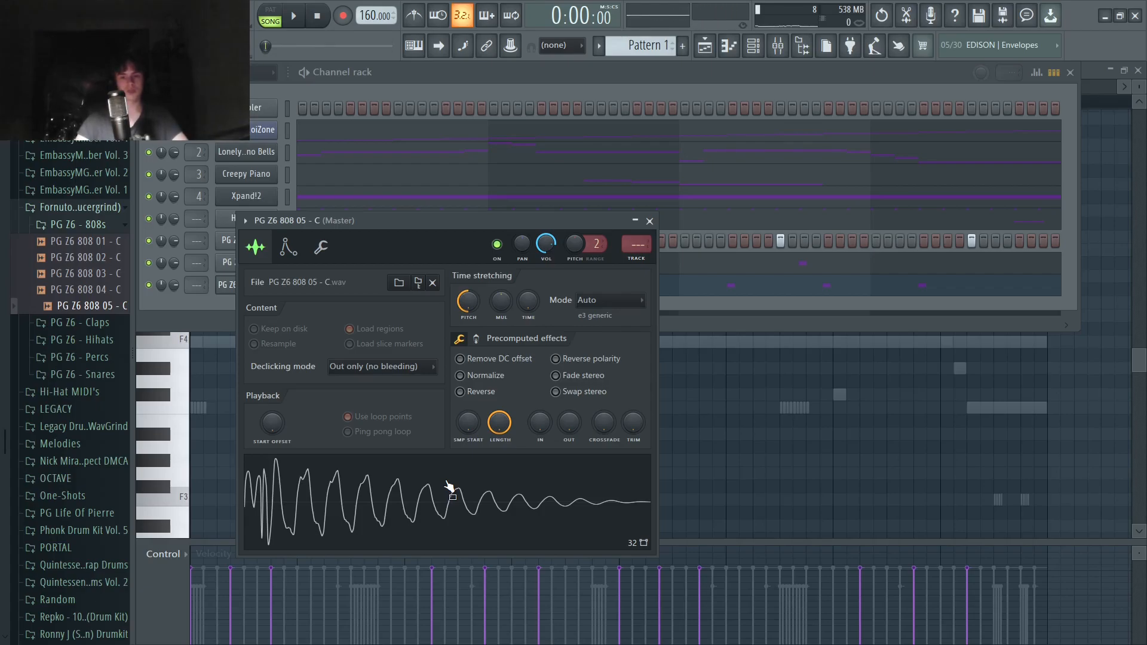
{"action": "left_click", "coordinate": [476, 338]}
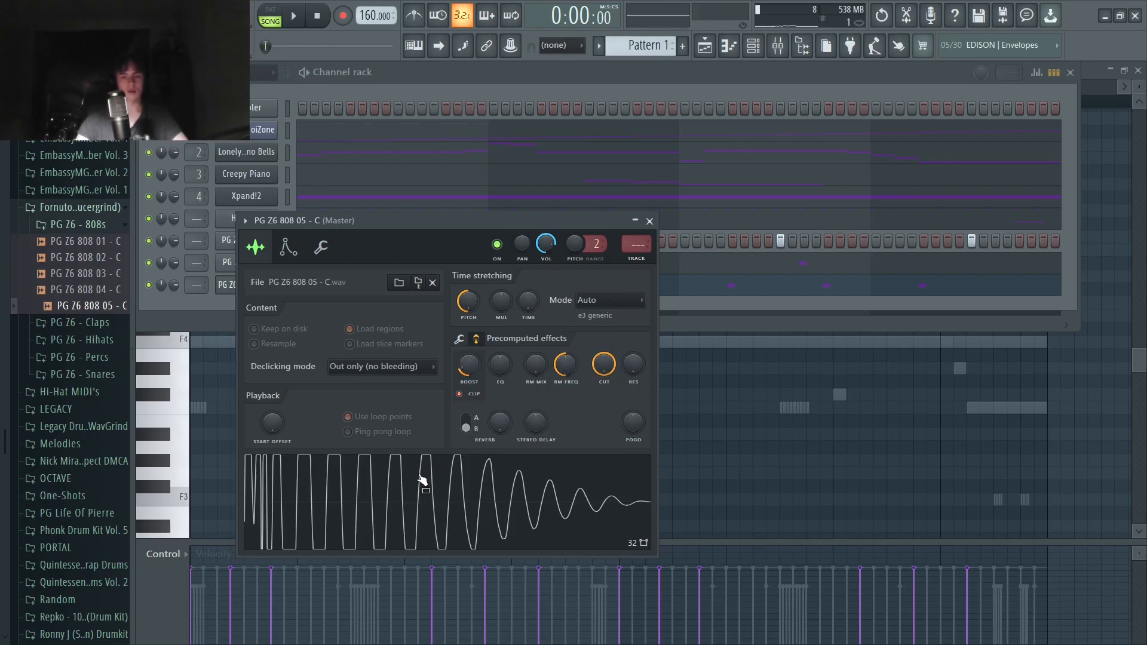
{"action": "key", "text": "Escape"}
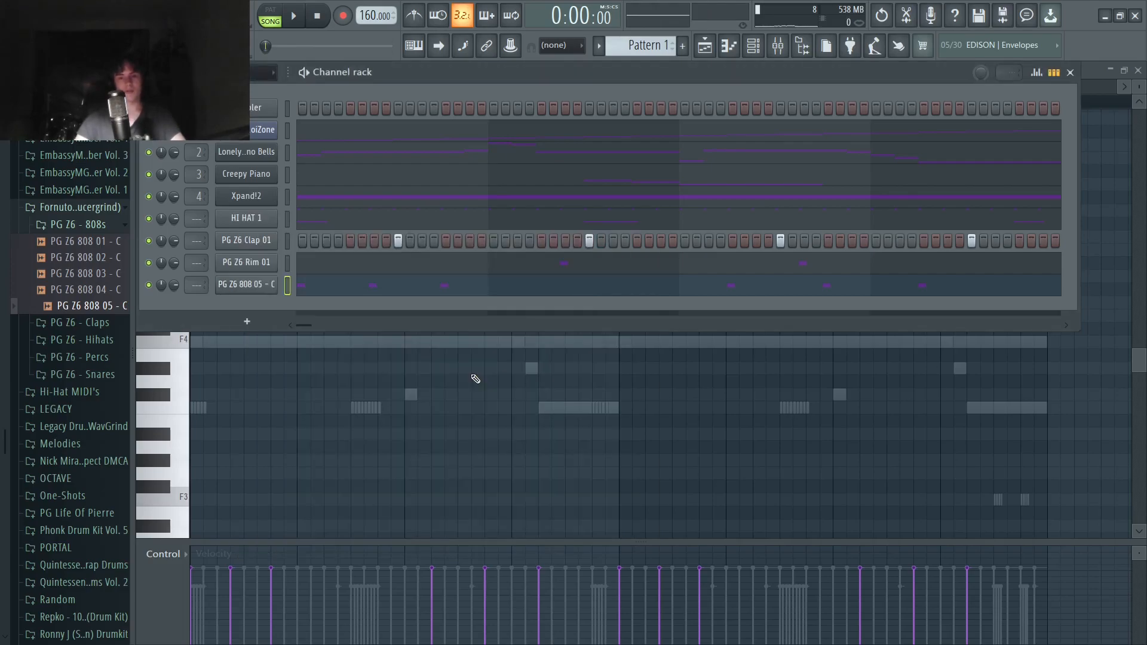
{"action": "key", "text": "Escape"}
Step: Play the beat with the PG Z6 808 05 - C notes, and play it again with the Kick (TDE) #2 pattern added
{"action": "scroll", "coordinate": [212, 390], "scroll_direction": "up", "scroll_amount": 1}
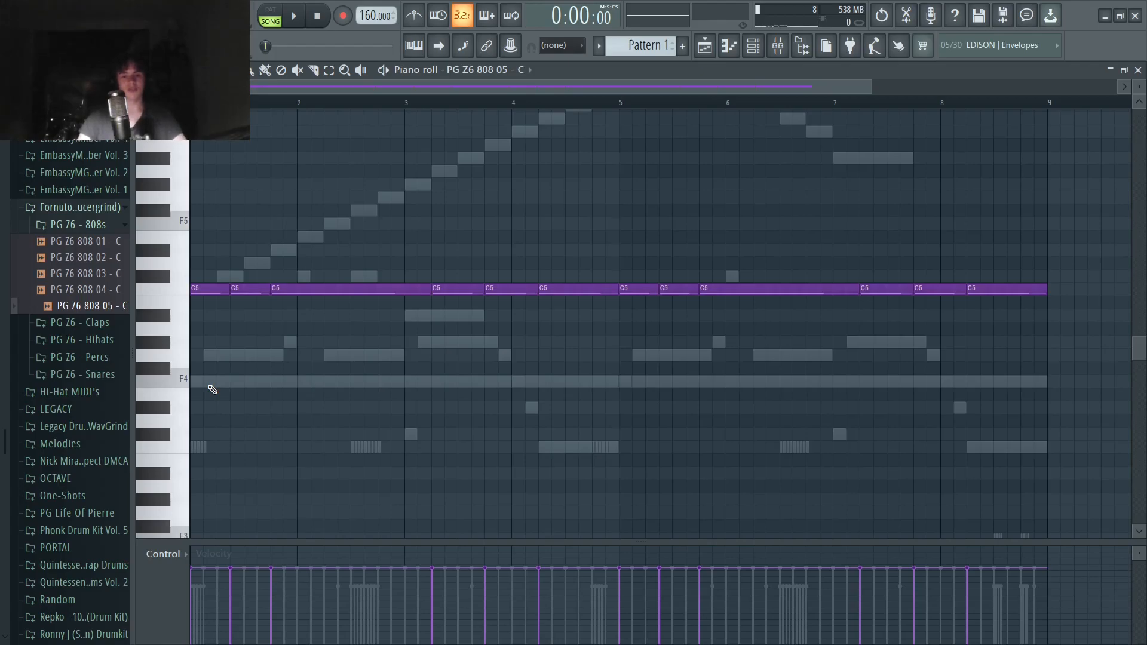
{"action": "left_click", "coordinate": [297, 19]}
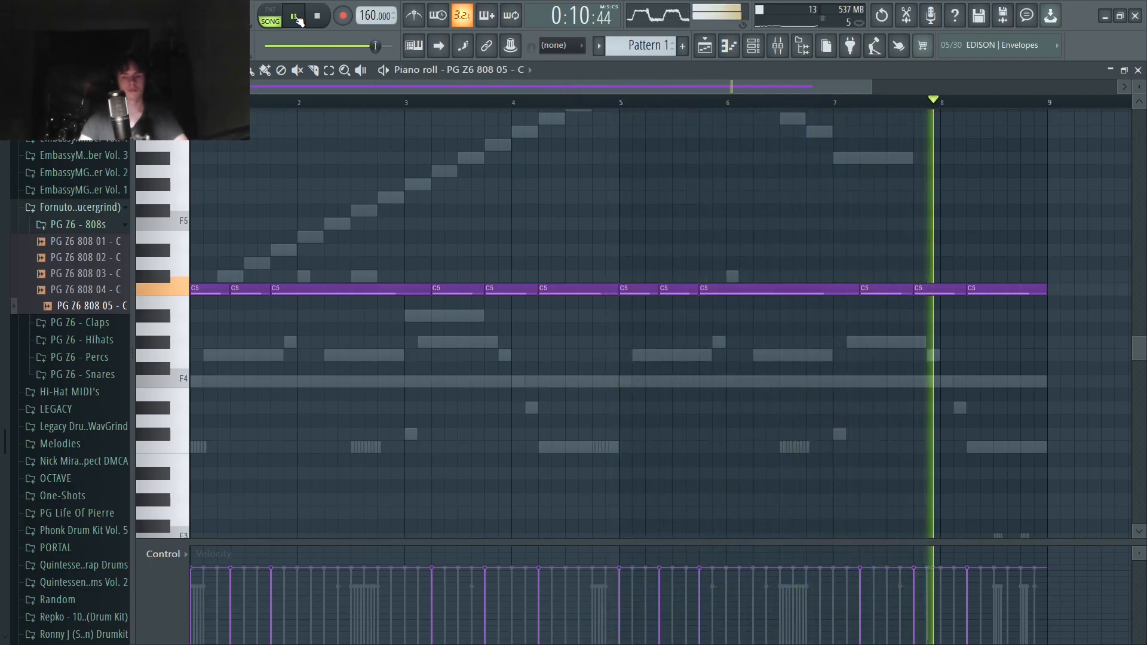
{"action": "left_click", "coordinate": [317, 17]}
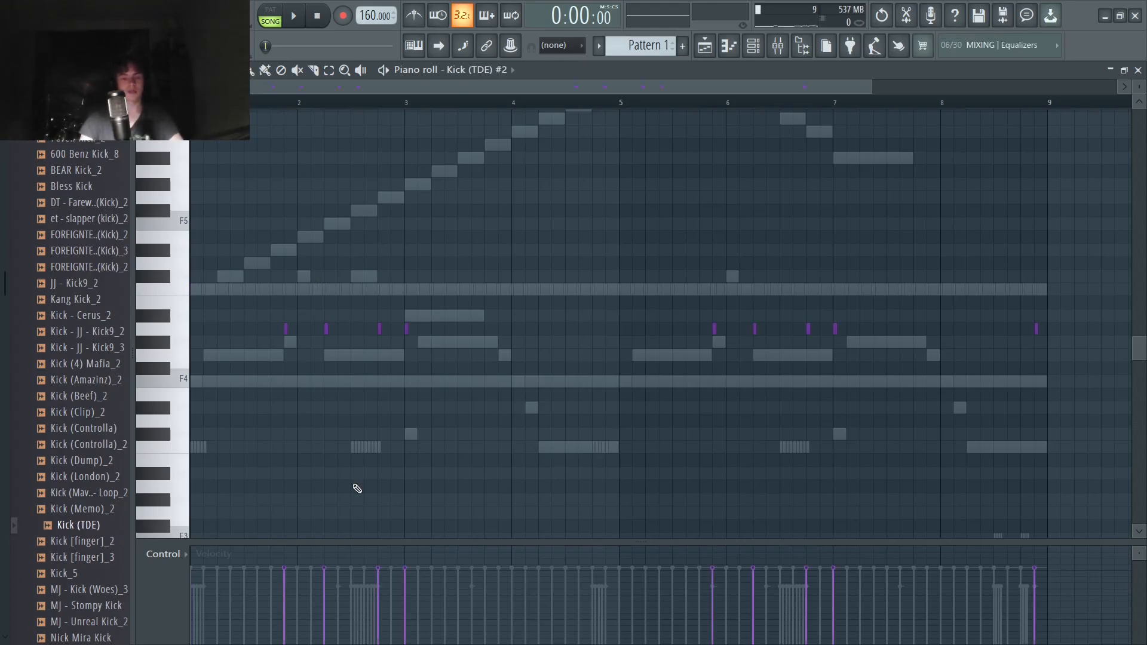
{"action": "left_click", "coordinate": [294, 16]}
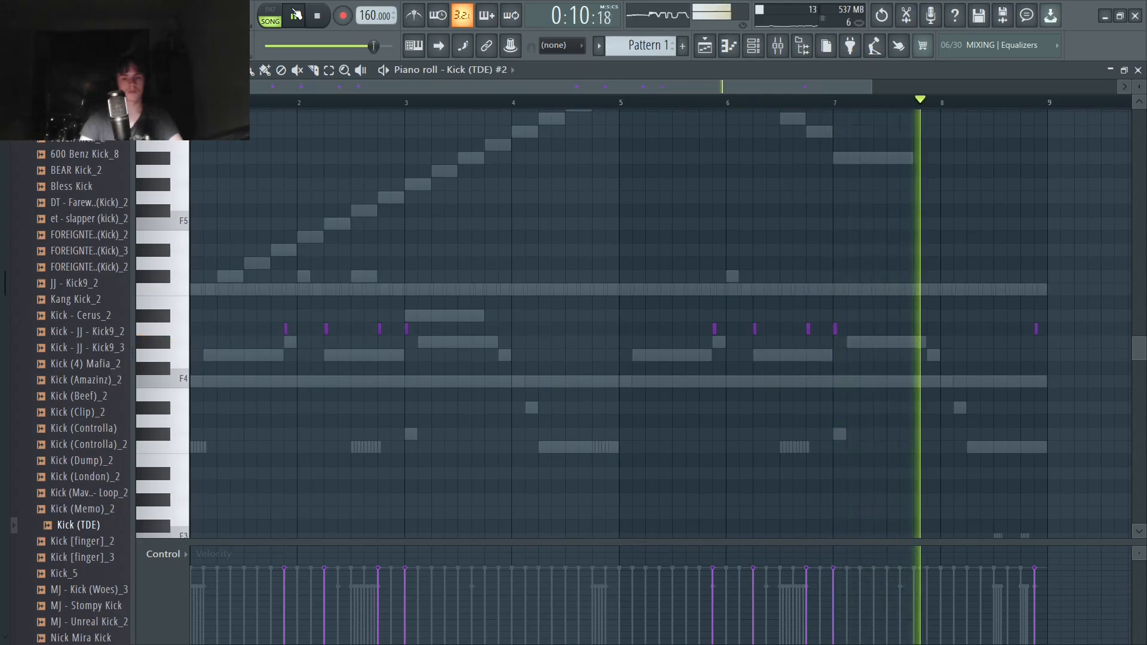
{"action": "left_click", "coordinate": [296, 14]}
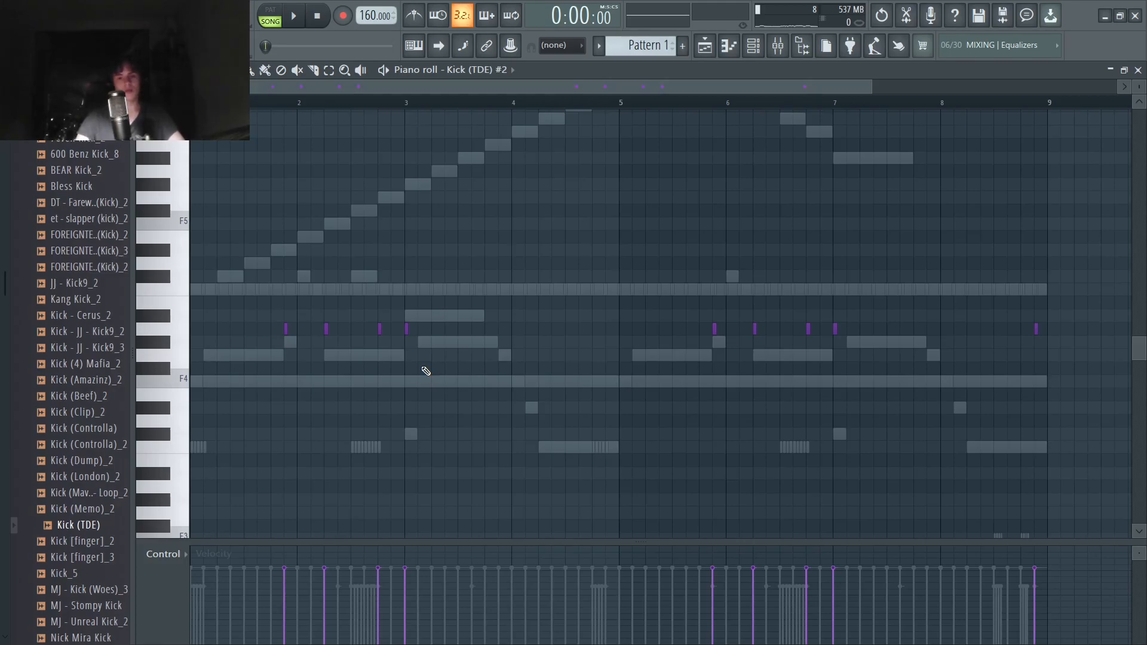
Step: Inspect Fruity Fast Dist on the PoiZone mixer track and Fruity parametric EQ 2 on the Xpand!2 track
{"action": "key", "text": "F9"}
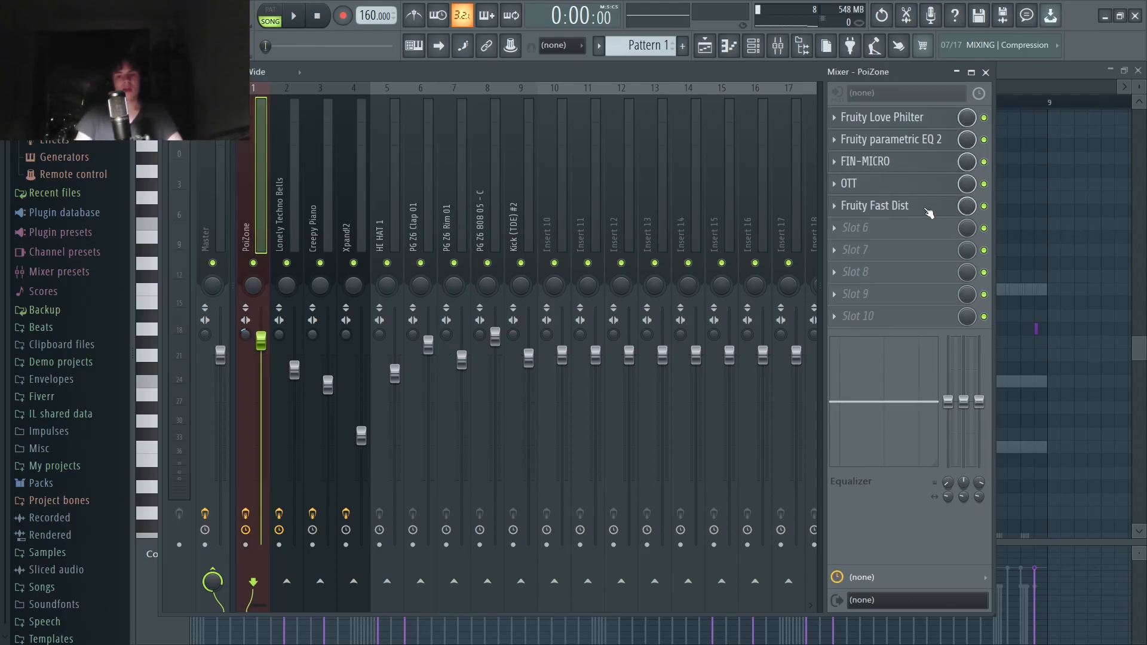
{"action": "left_click", "coordinate": [913, 209]}
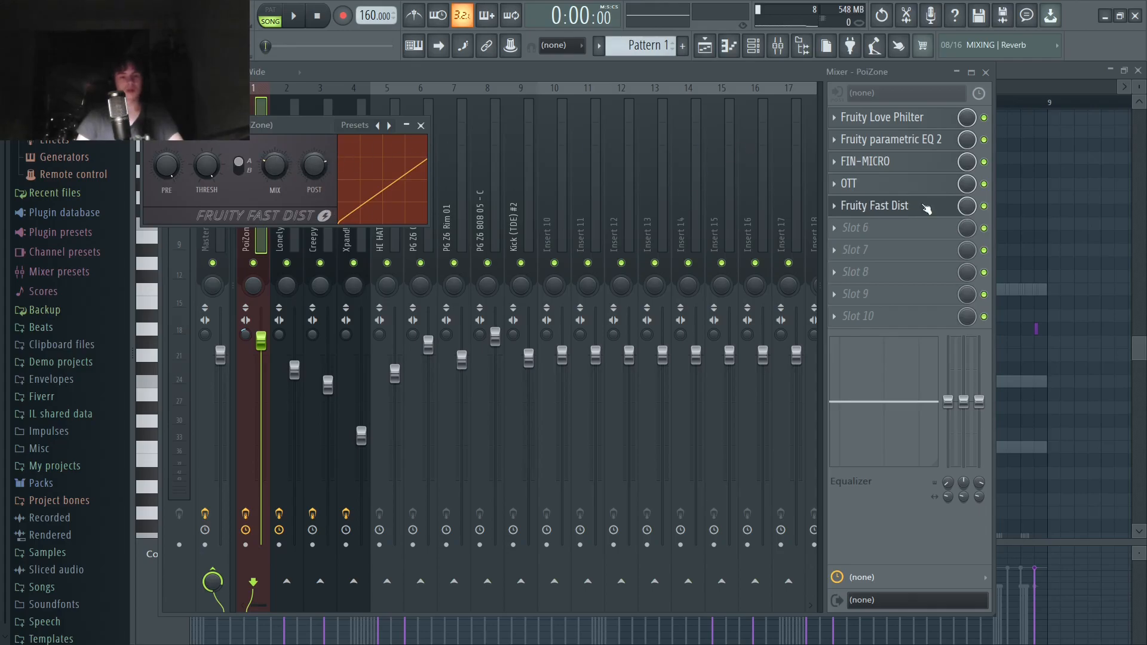
{"action": "left_click", "coordinate": [854, 209]}
{"action": "left_click_drag", "start_coordinate": [299, 224], "coordinate": [245, 220]}
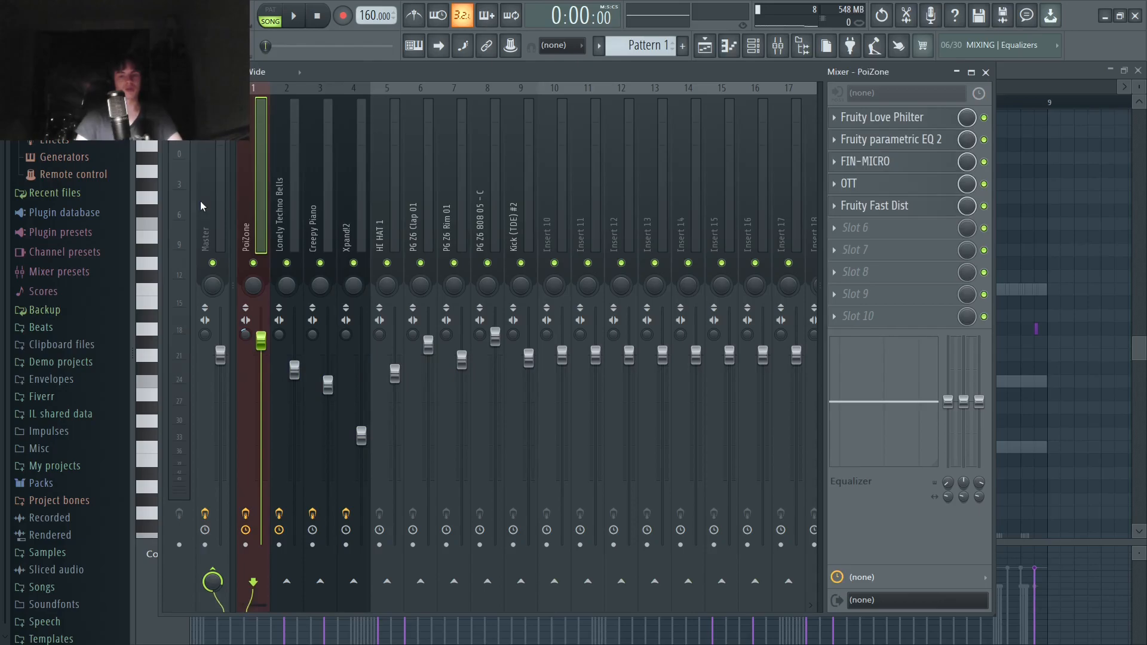
{"action": "left_click", "coordinate": [362, 198]}
{"action": "left_click", "coordinate": [914, 117]}
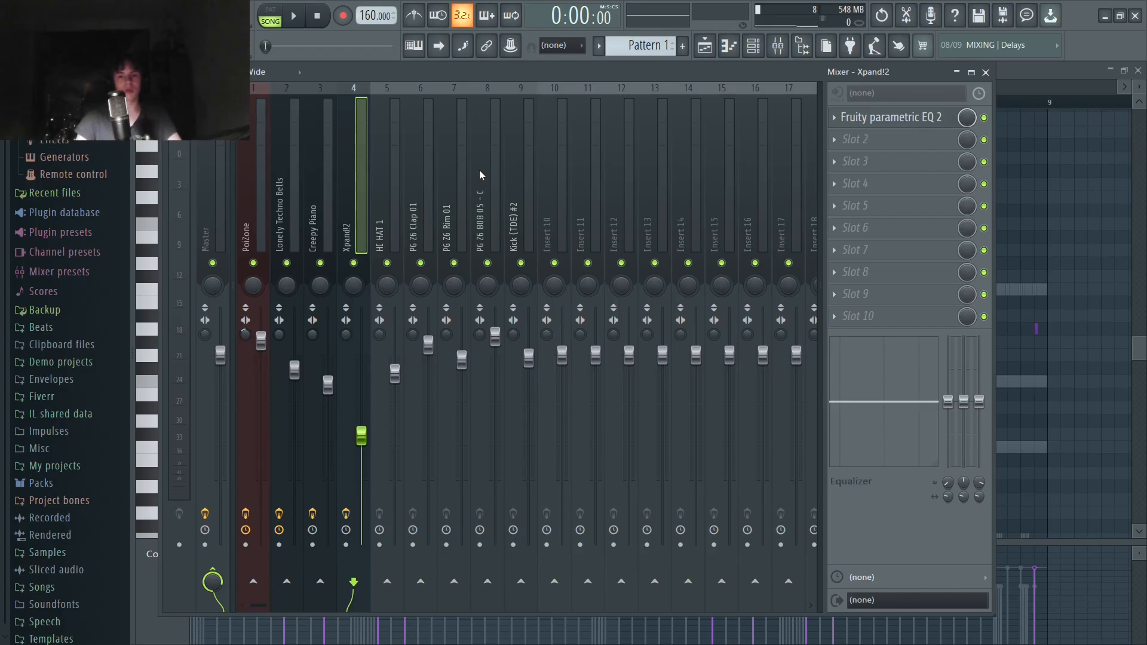
Step: Play the melody with the drum and 808 tracks muted, stop it, and play the full beat with every track on
{"action": "left_click", "coordinate": [295, 16]}
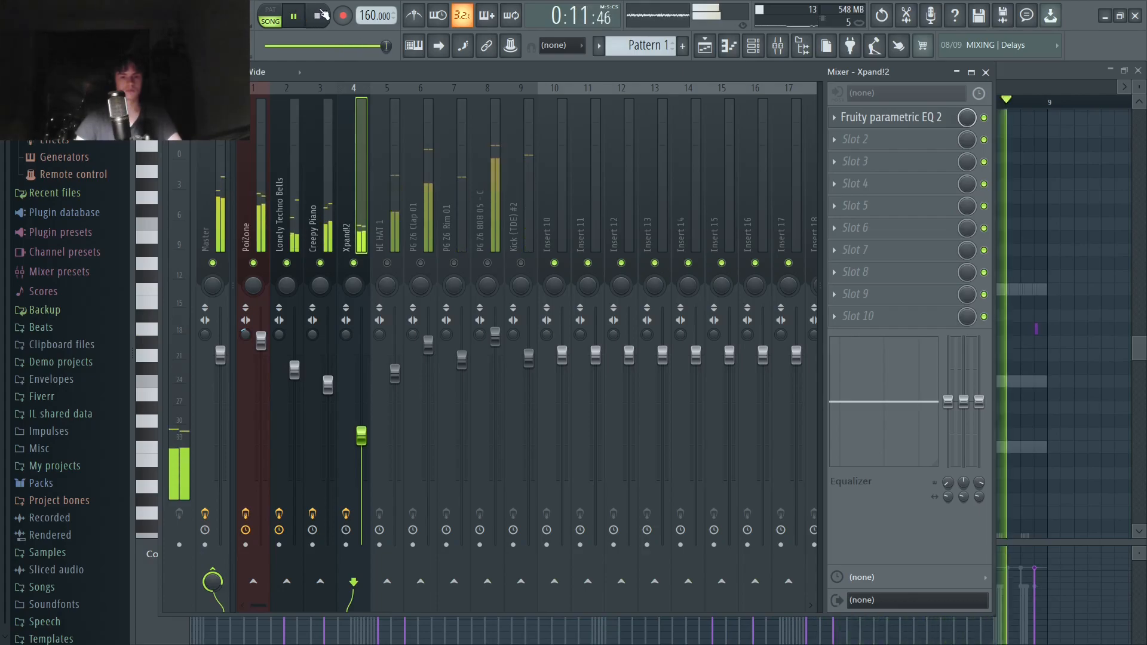
{"action": "key", "text": "space"}
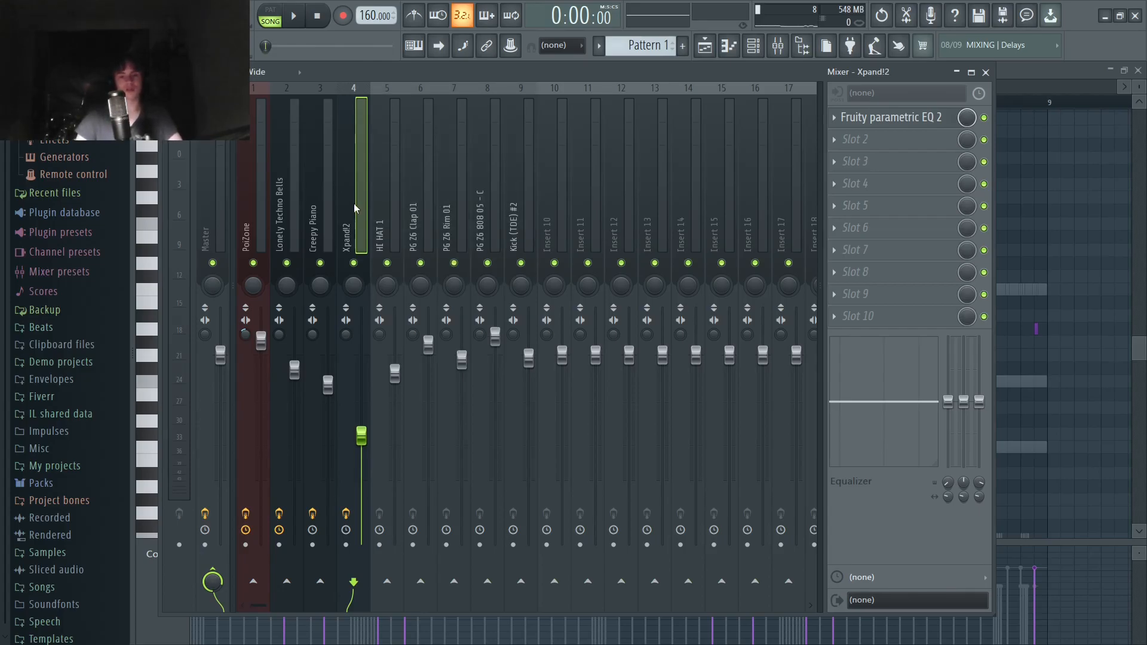
{"action": "left_click", "coordinate": [296, 18]}
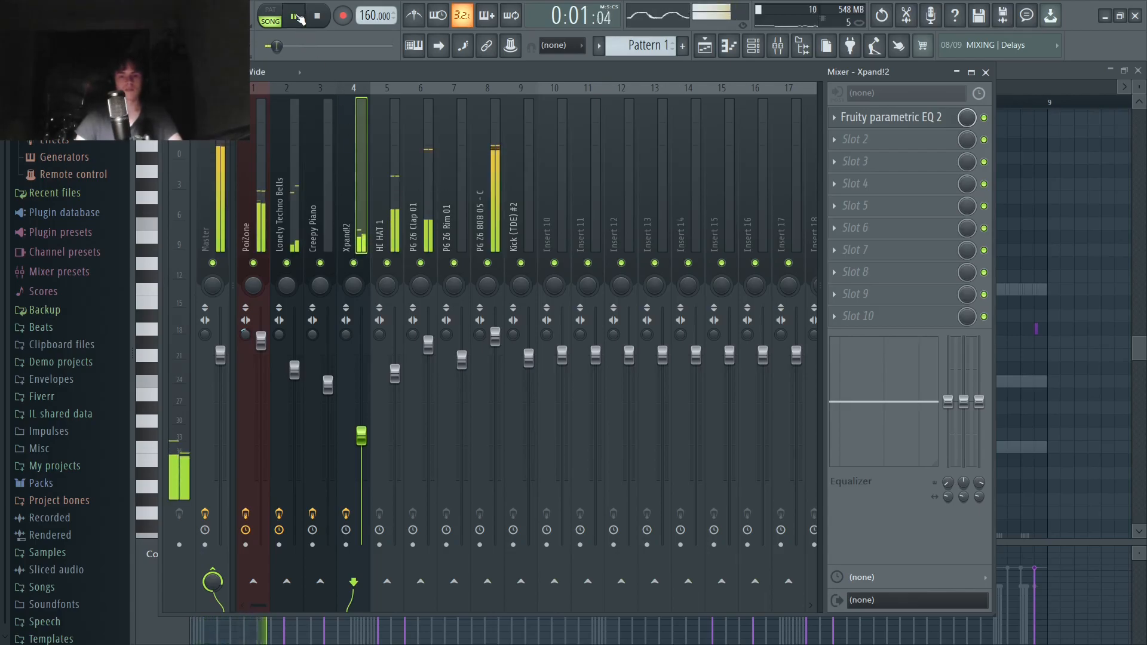